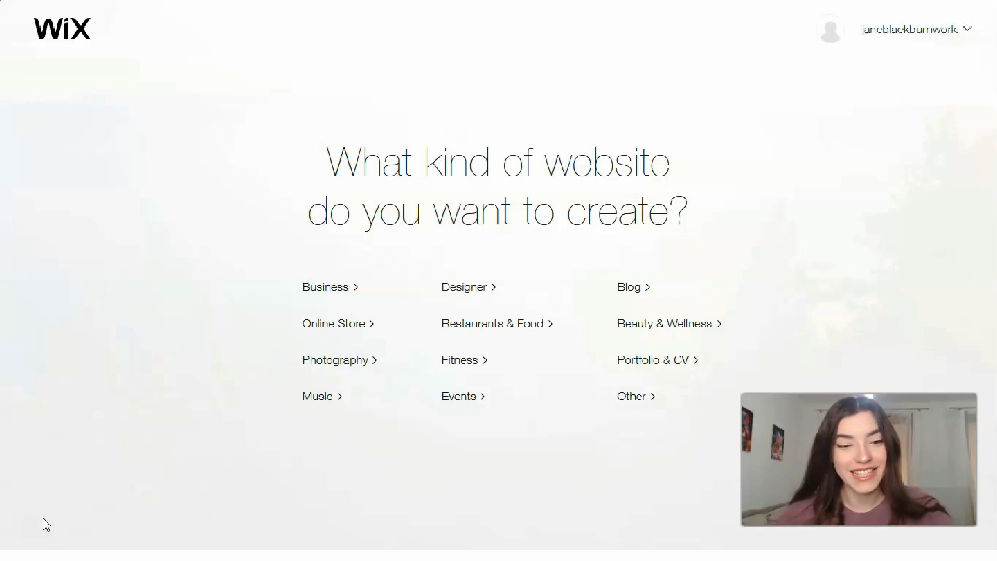
Choose Portfolio & CV as the website type and opt to create the site with the Editor from a template.
click(26, 529)
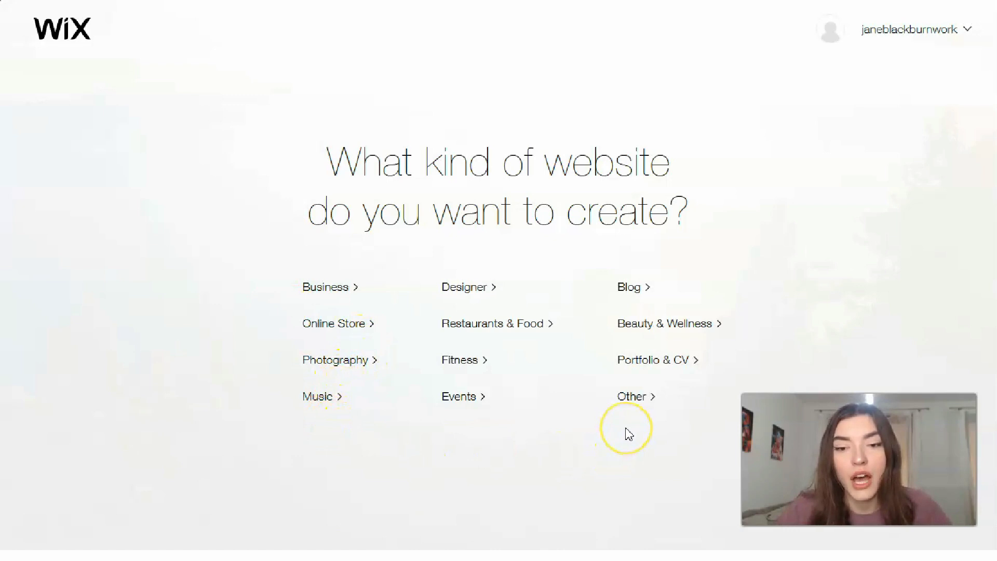
click(646, 372)
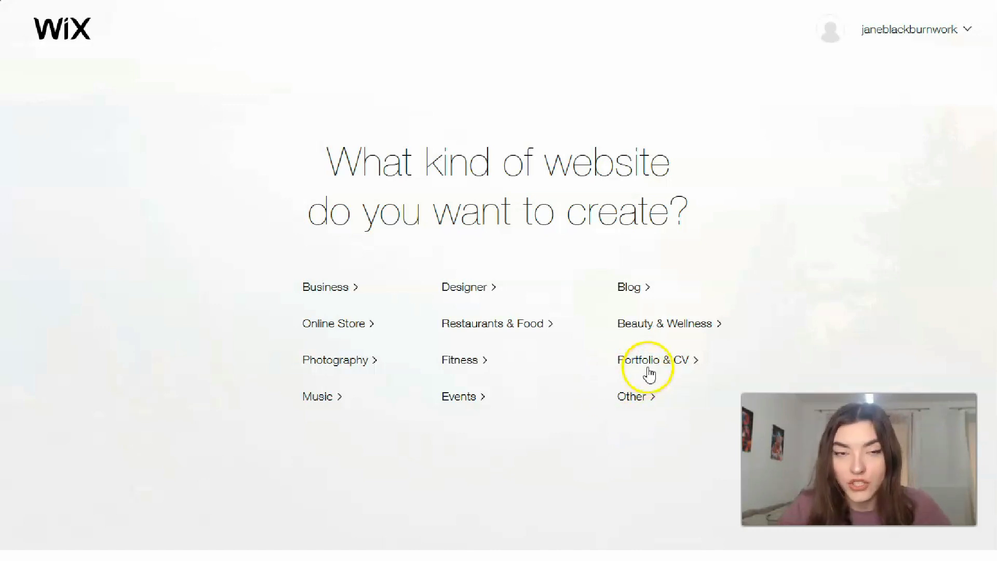
click(649, 374)
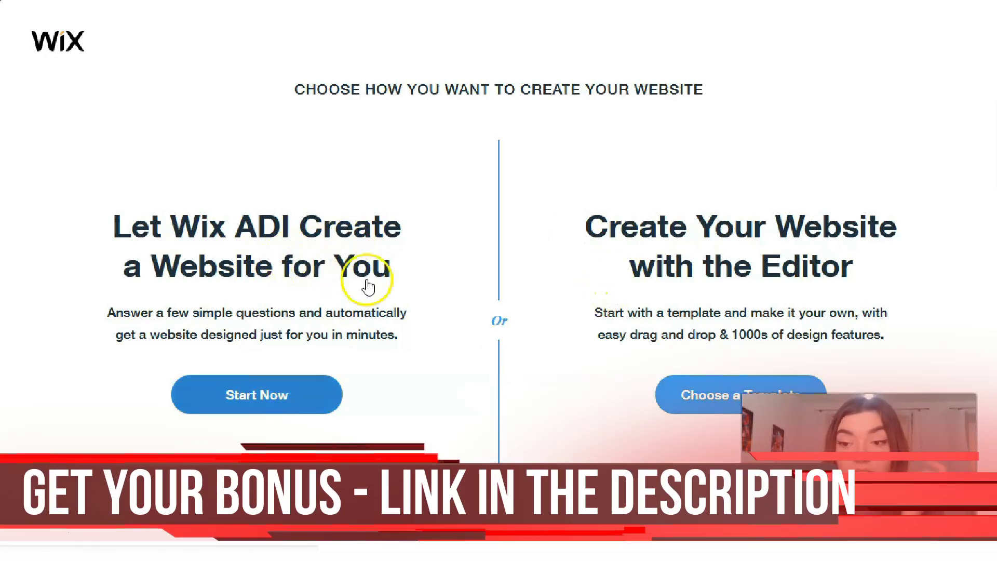
click(782, 299)
click(790, 310)
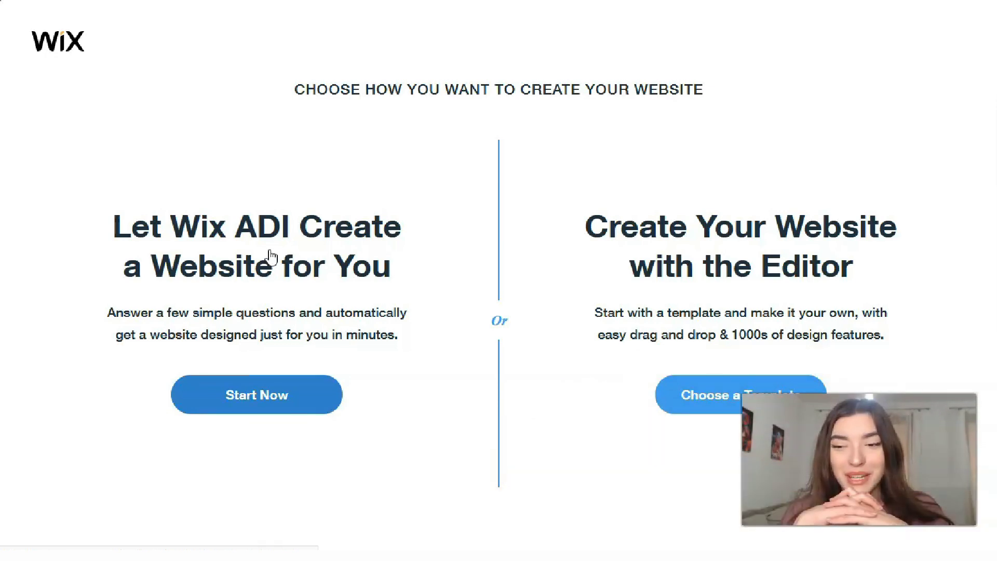
click(801, 358)
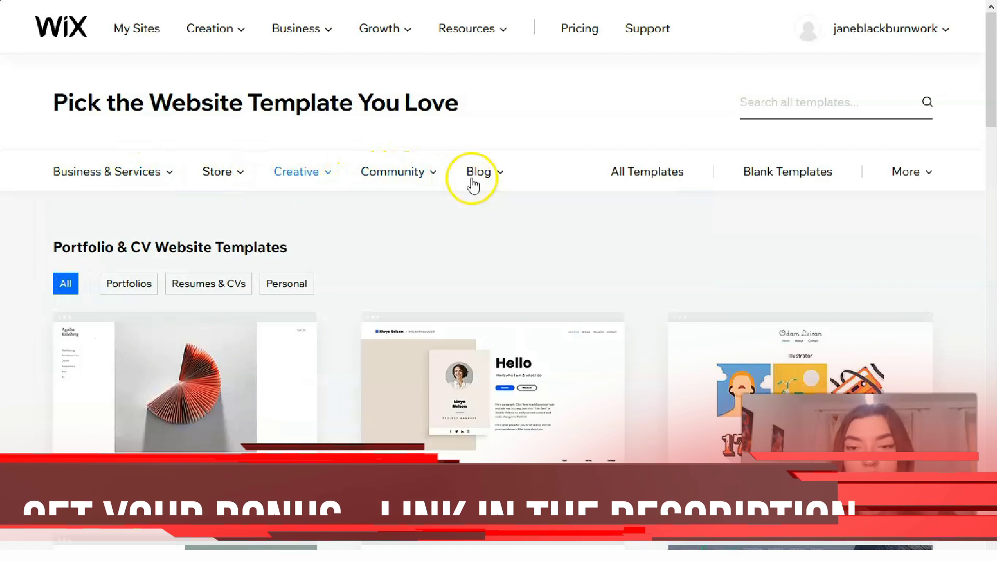
Browse the Portfolio & CV website templates and open the full demo of the CV template.
mouse_move(151, 178)
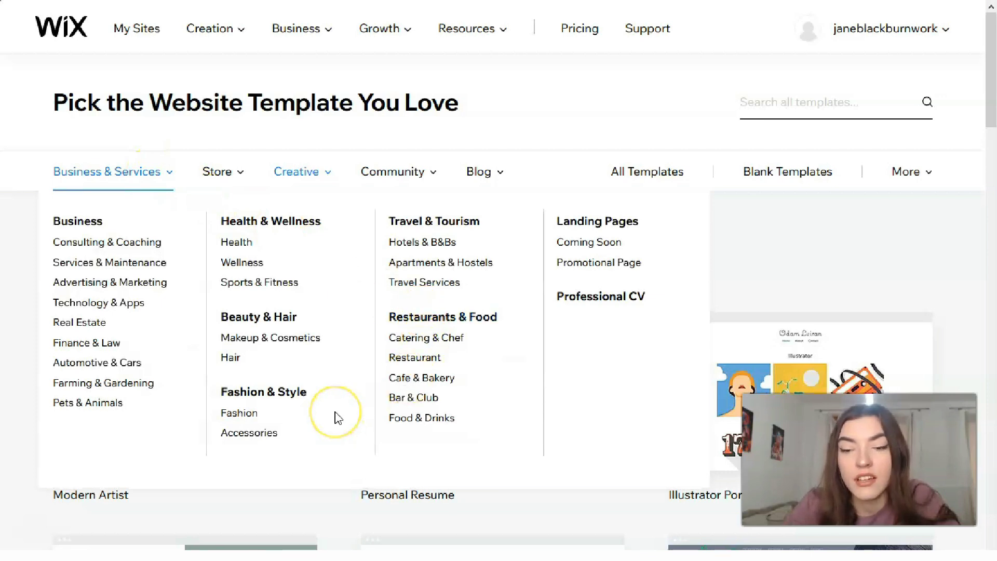
scroll(744, 348, down, 1)
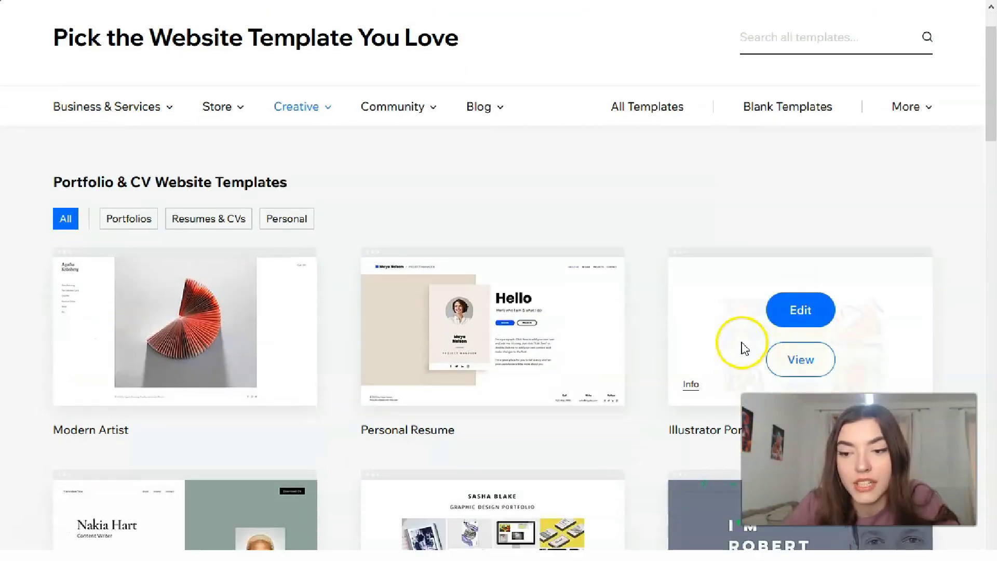
scroll(744, 348, down, 1)
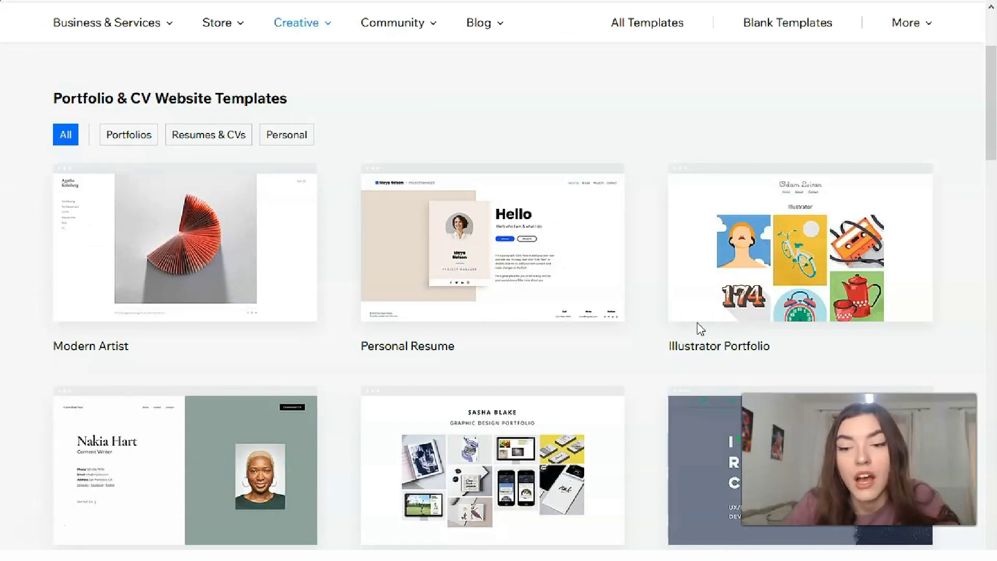
scroll(700, 328, down, 1)
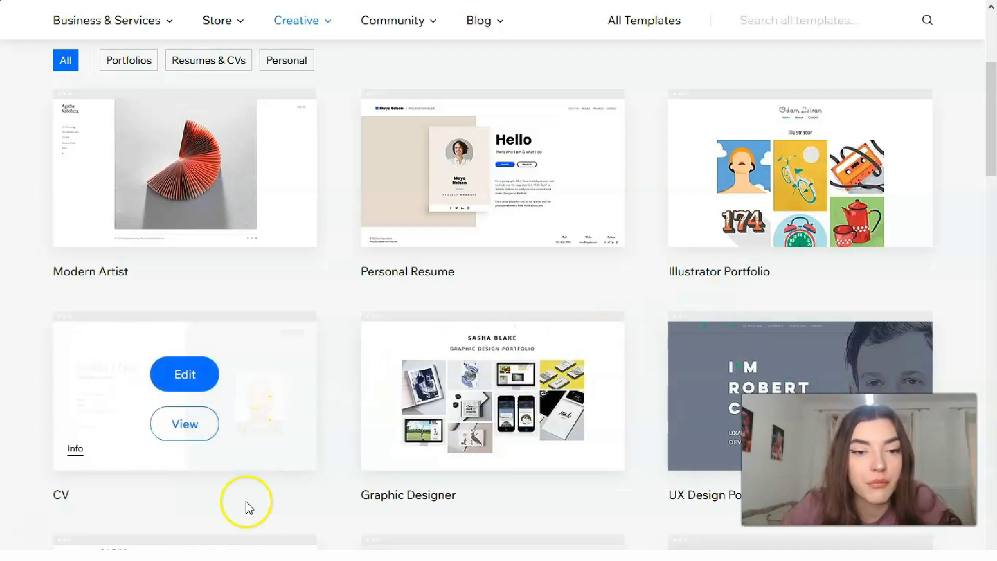
click(182, 425)
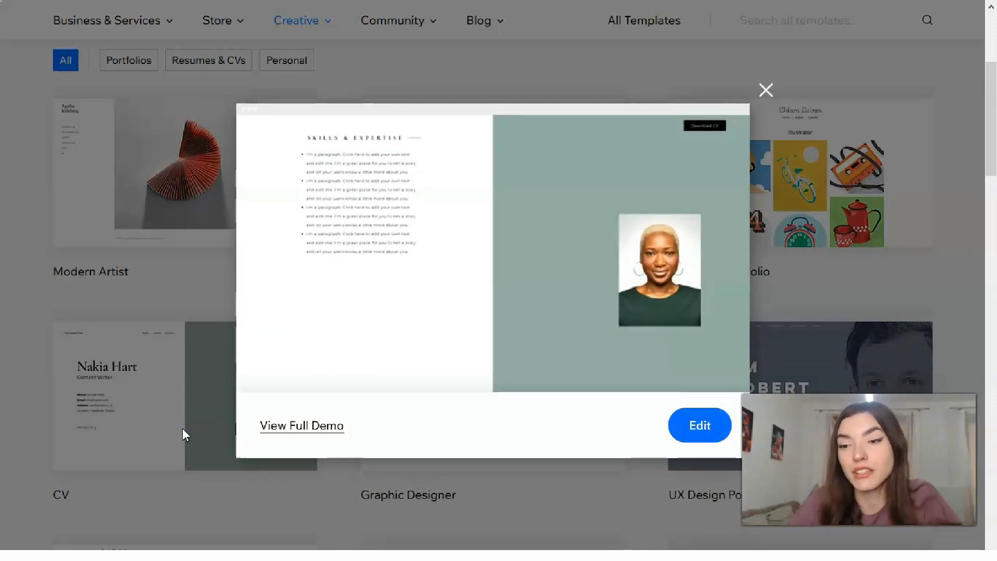
click(279, 428)
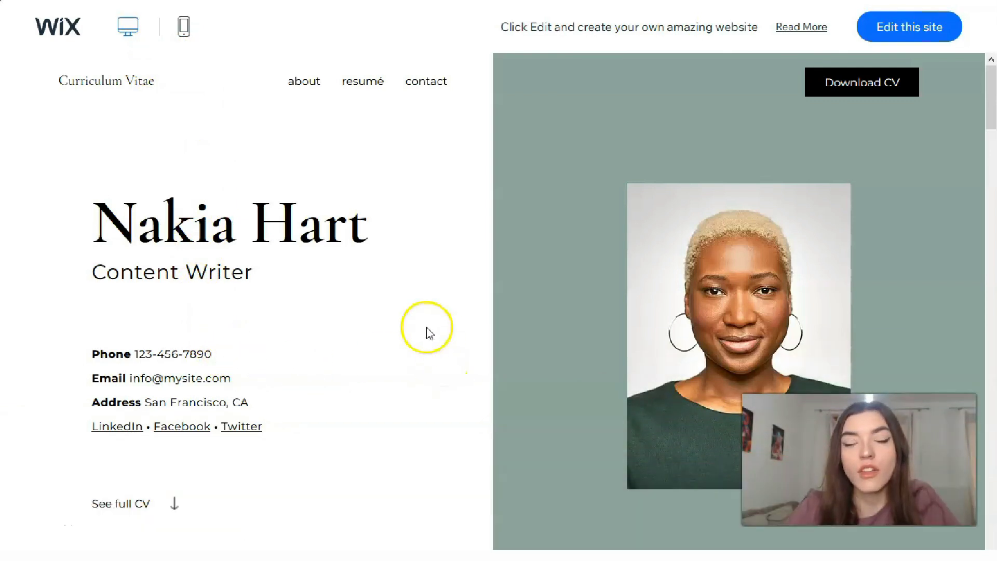
Examine the CV template's desktop demo from its introduction through the contact section, returning to its beginning.
scroll(381, 326, down, 5)
scroll(389, 328, down, 10)
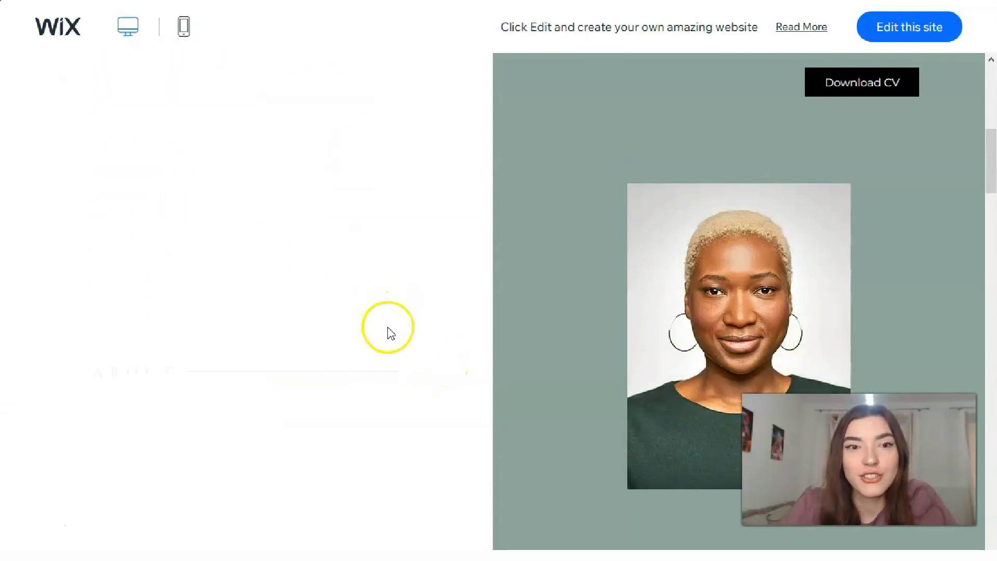
scroll(393, 335, down, 10)
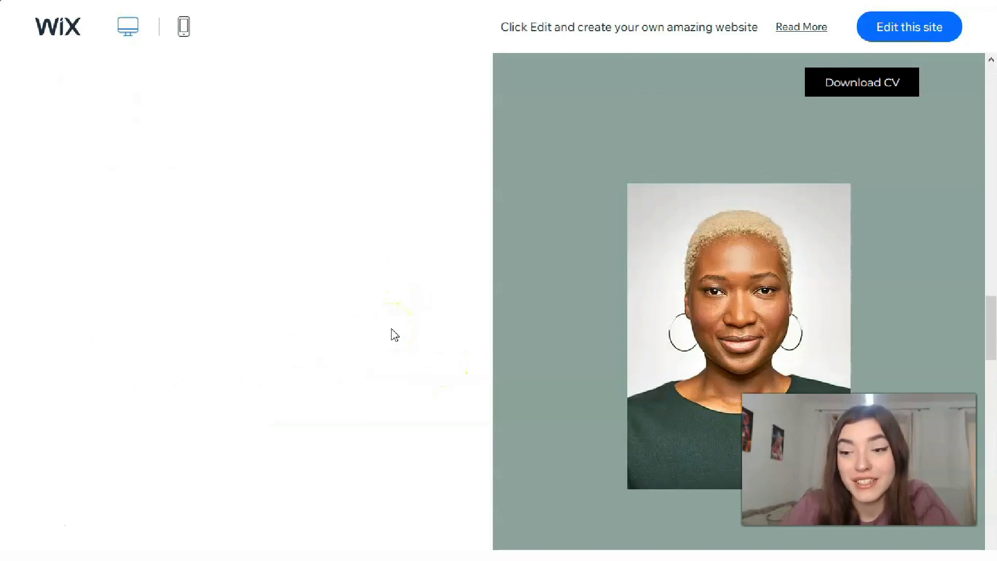
scroll(396, 335, down, 10)
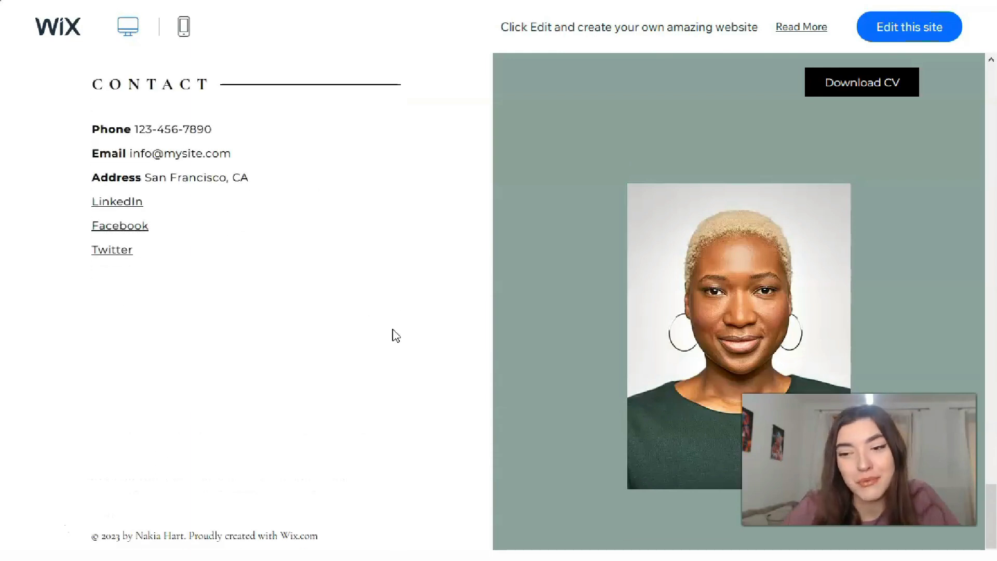
scroll(396, 335, up, 10)
scroll(396, 335, up, 10)
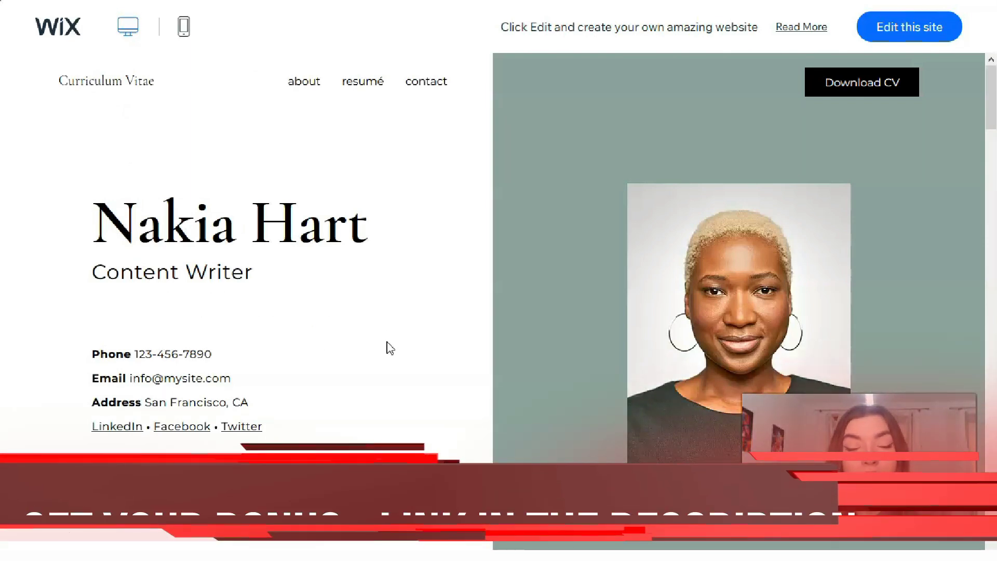
Switch the CV template demo to the mobile view and examine its layout through the contact section.
click(243, 128)
click(184, 26)
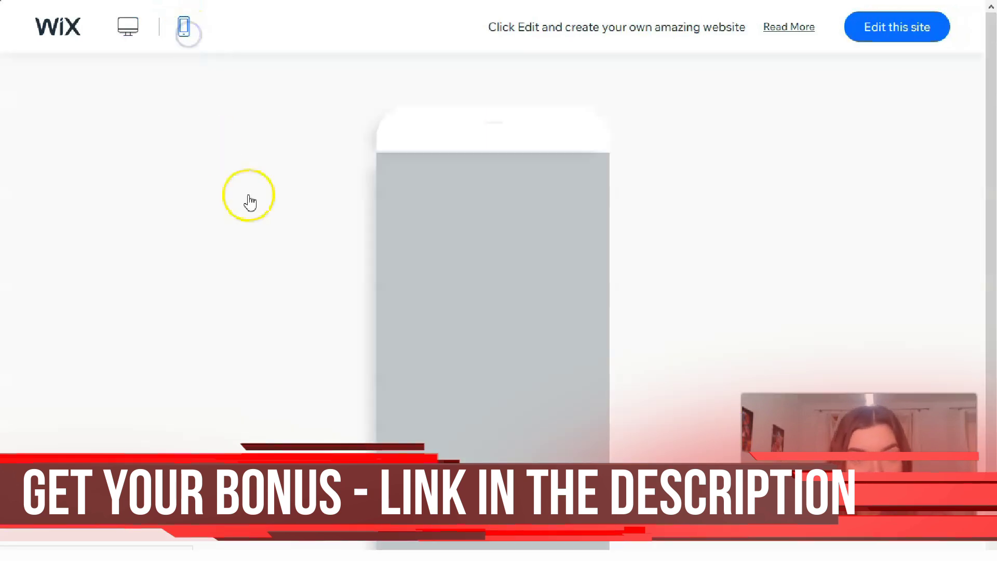
scroll(483, 348, down, 5)
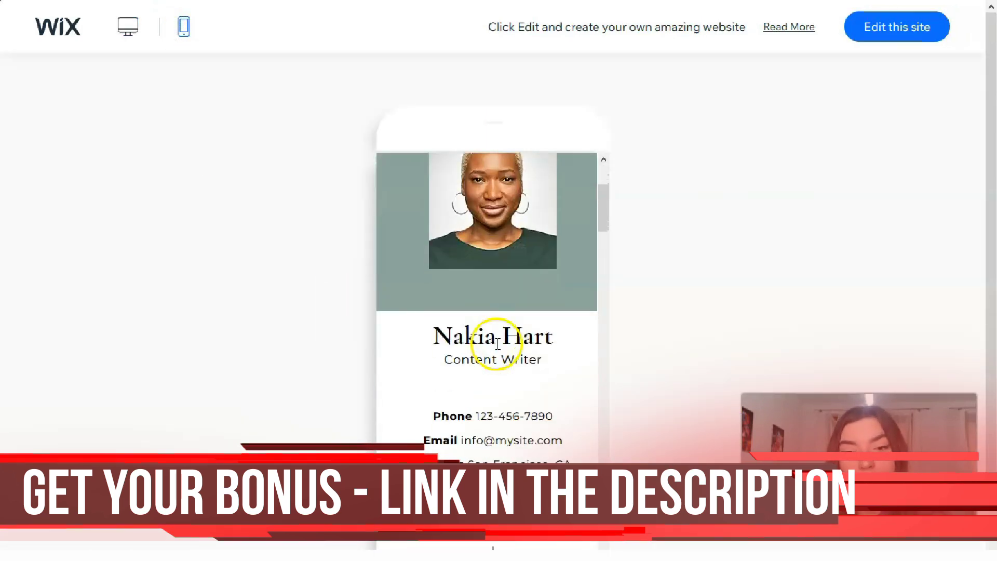
scroll(503, 352, down, 3)
scroll(504, 349, down, 6)
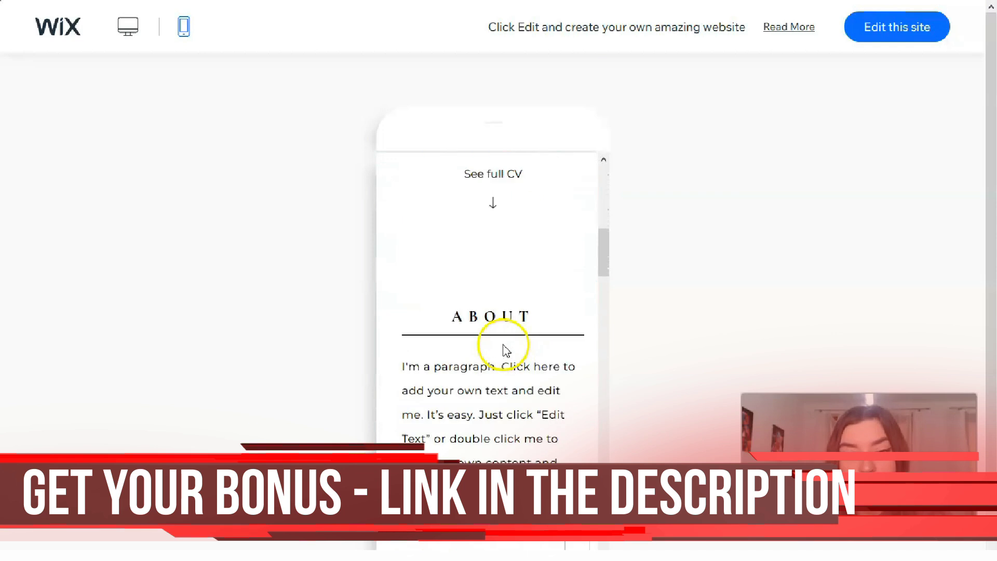
scroll(503, 344, down, 10)
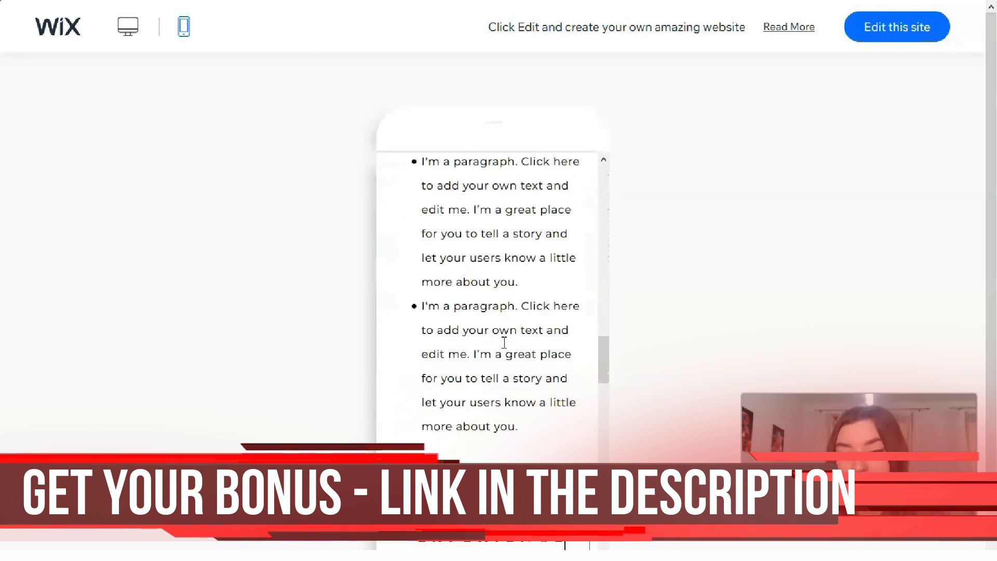
scroll(504, 342, down, 10)
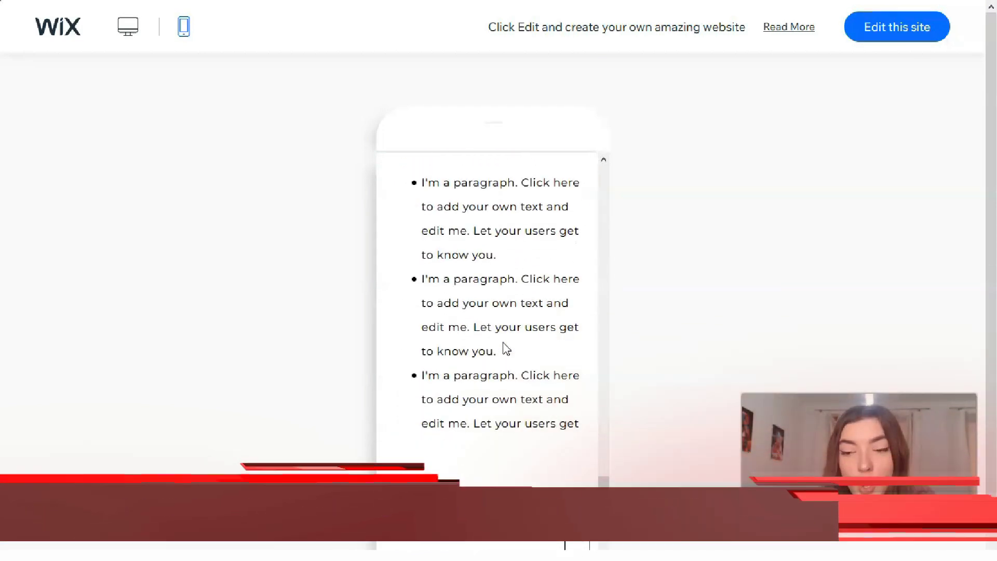
scroll(513, 351, down, 9)
click(528, 357)
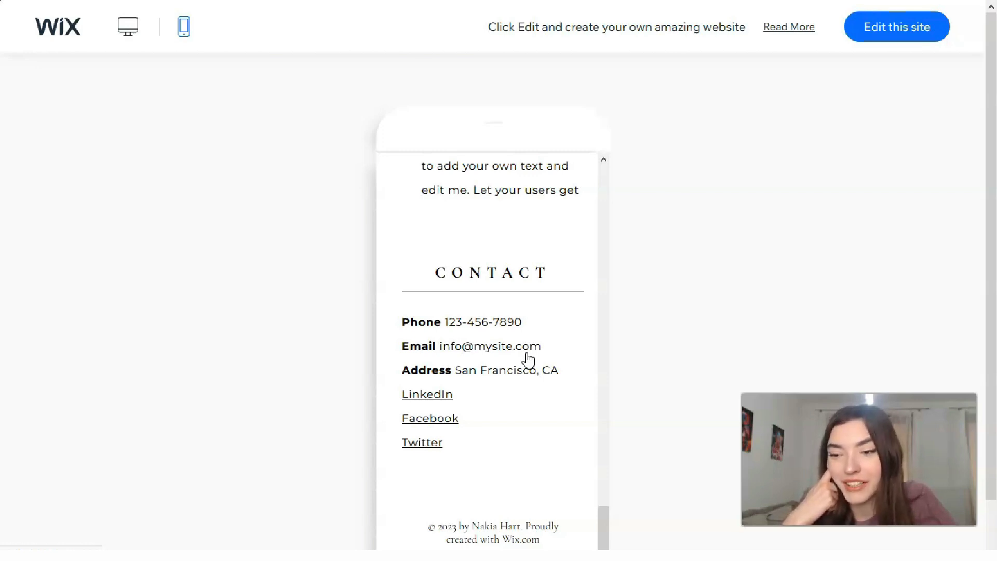
click(626, 404)
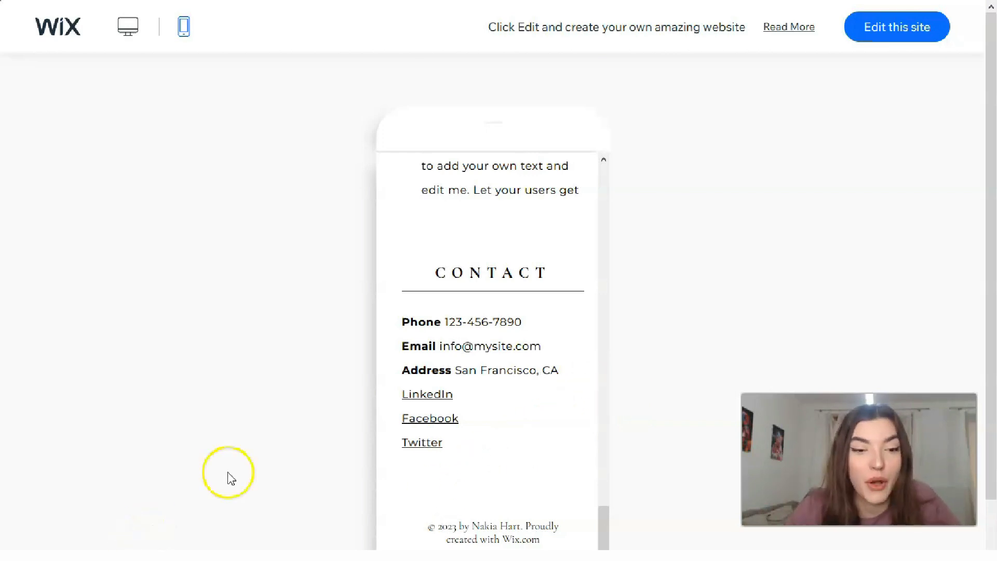
scroll(457, 345, up, 5)
scroll(457, 345, up, 15)
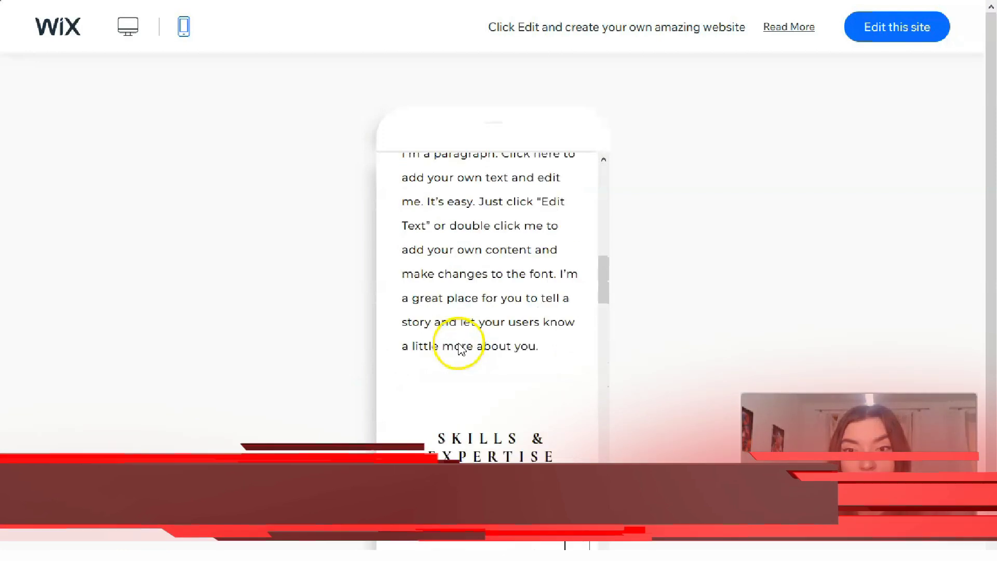
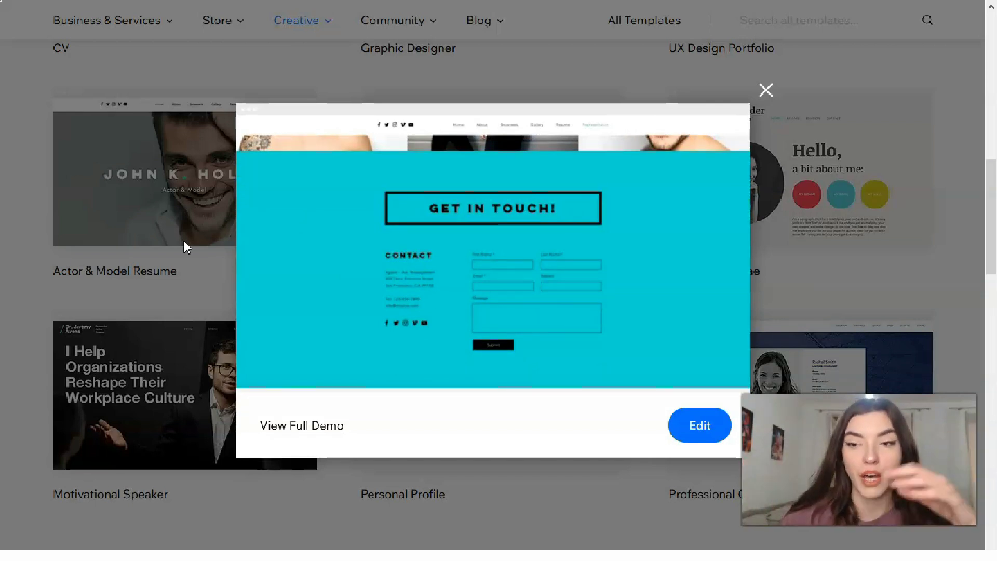
Close the Actor & Model Resume template preview and go to the next page of Portfolio & CV templates.
click(760, 89)
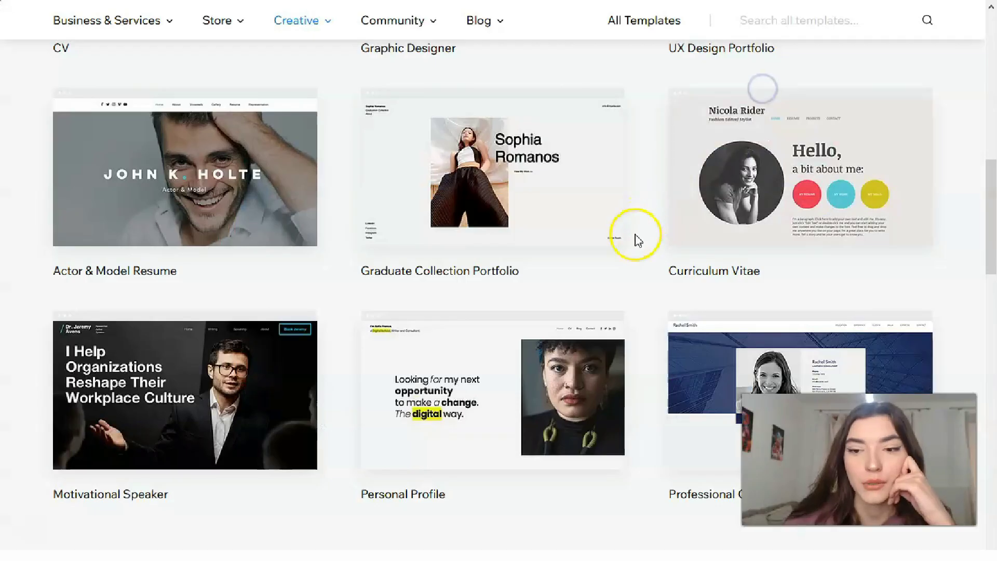
scroll(630, 238, down, 6)
scroll(628, 233, up, 2)
click(489, 460)
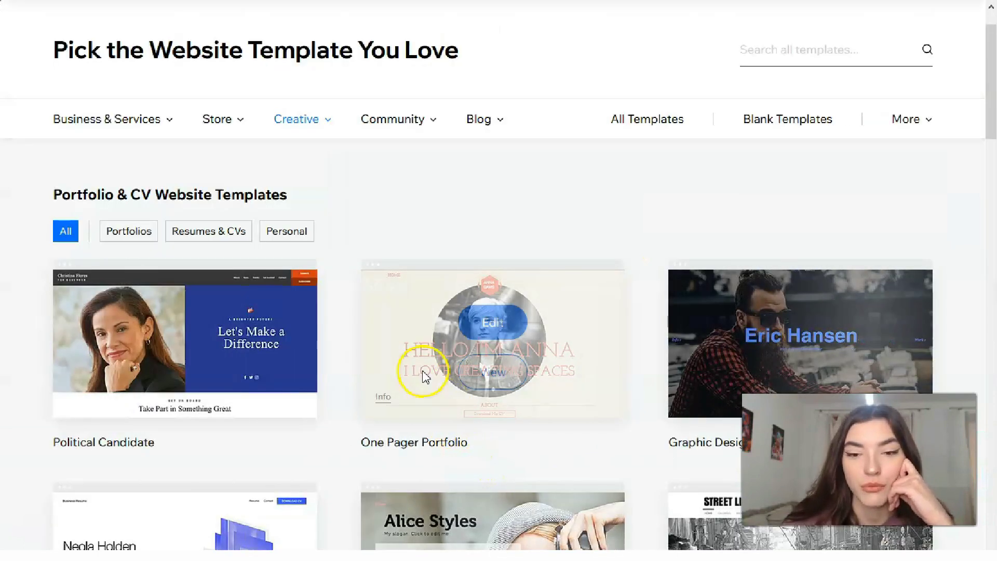
Browse the Portfolio & CV templates and open the full demo of the Political Candidate template.
scroll(410, 363, down, 3)
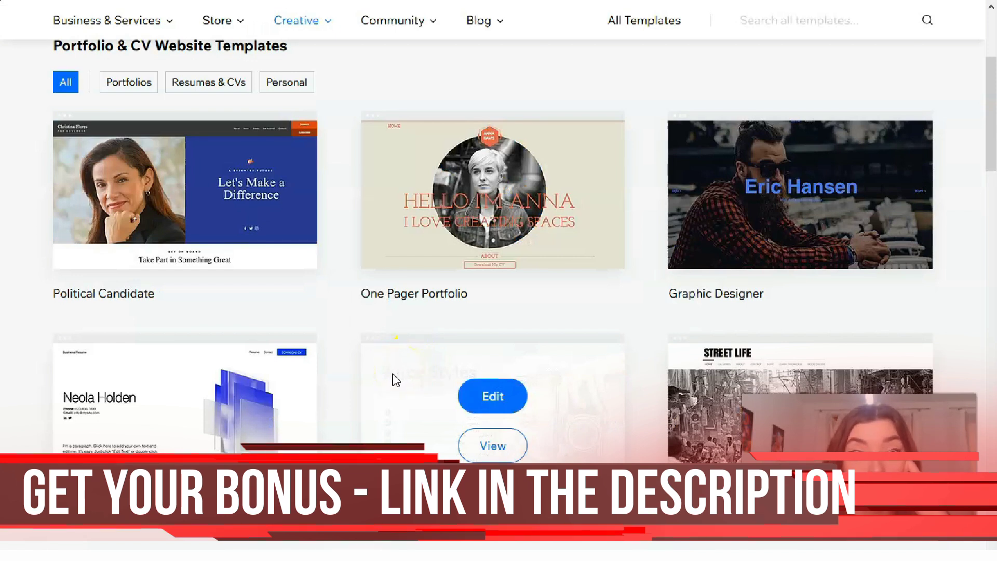
mouse_move(200, 263)
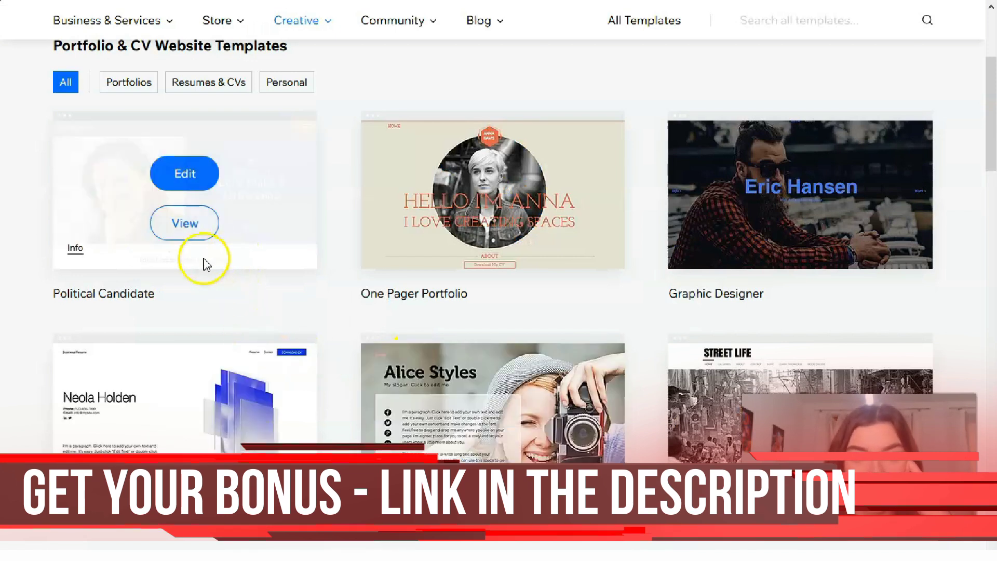
click(186, 233)
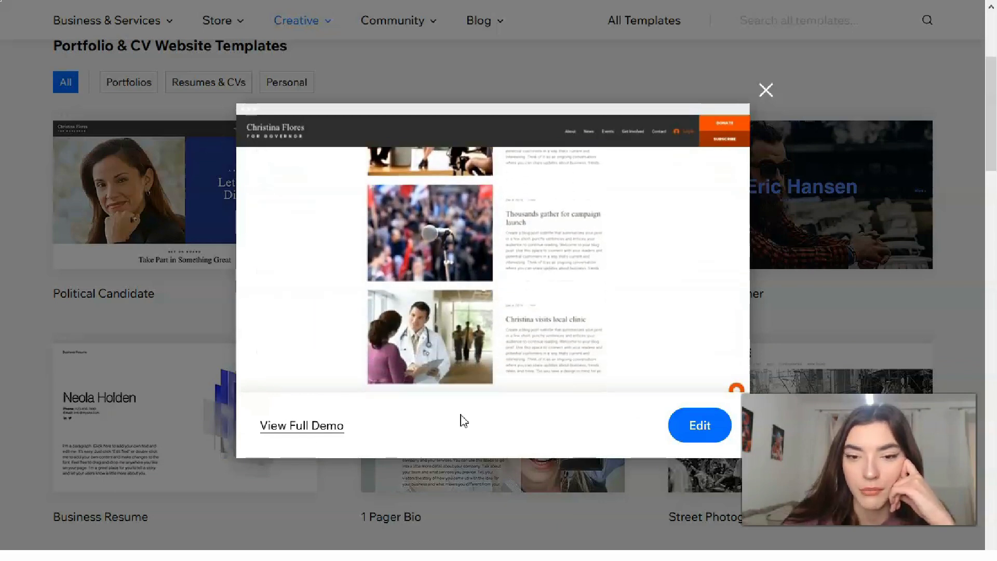
click(327, 429)
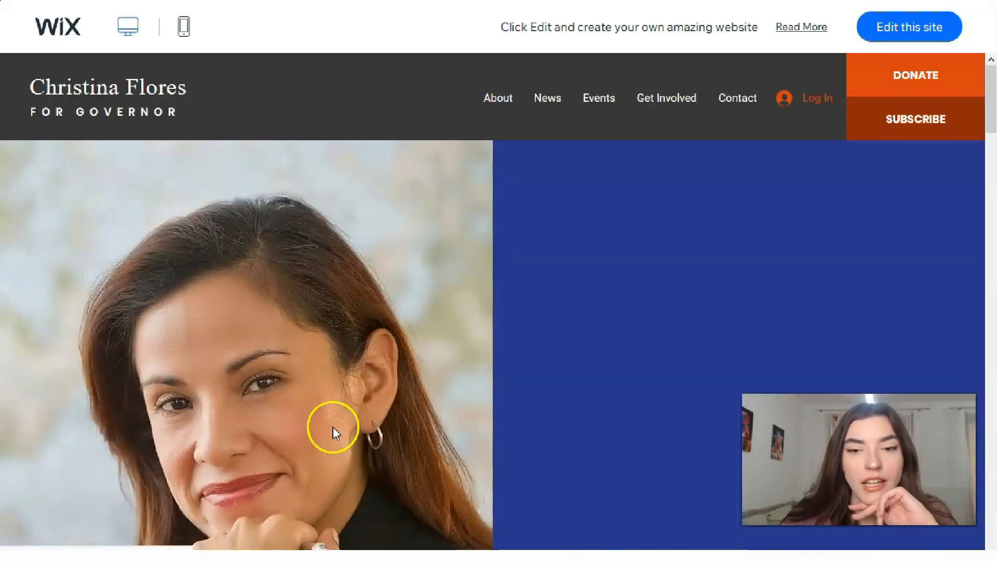
Examine the Political Candidate template's desktop demo from the hero section through the news posts to the footer.
scroll(338, 434, down, 6)
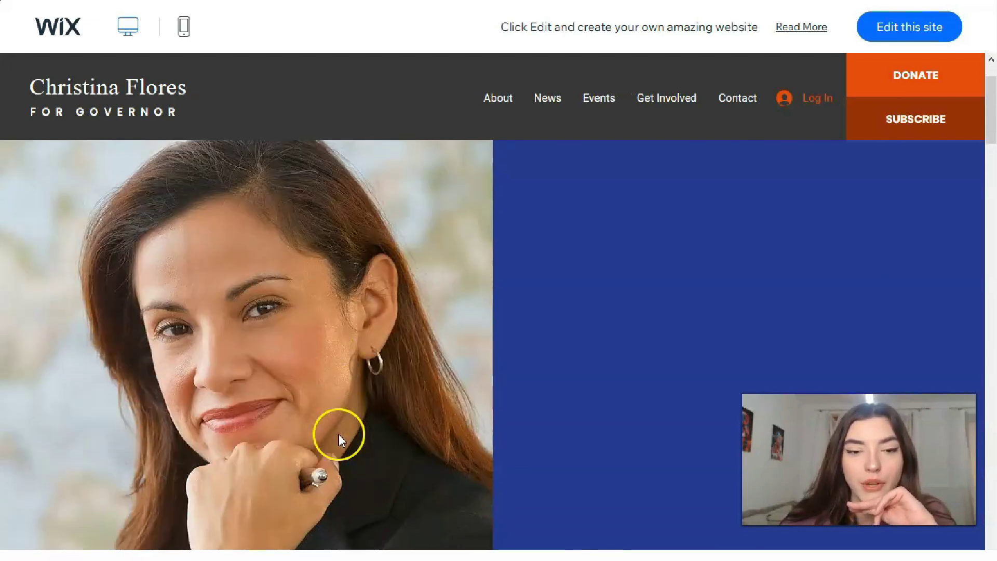
scroll(342, 442, down, 5)
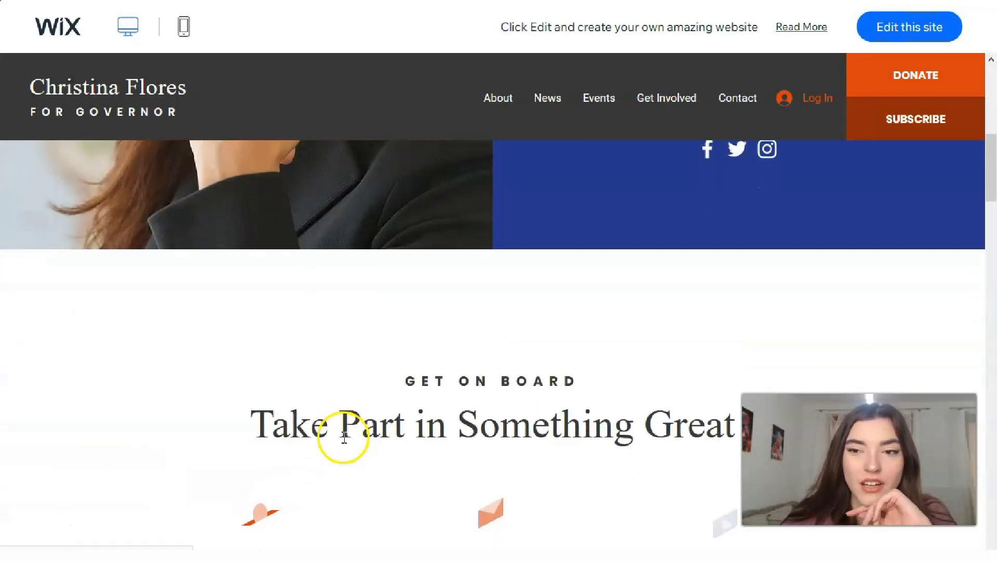
scroll(343, 439, down, 6)
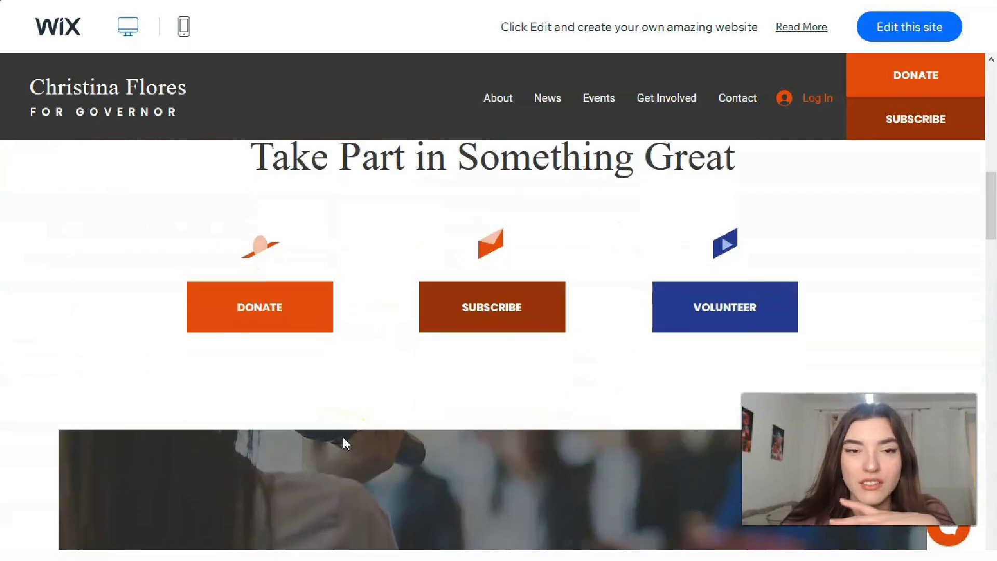
scroll(344, 442, down, 8)
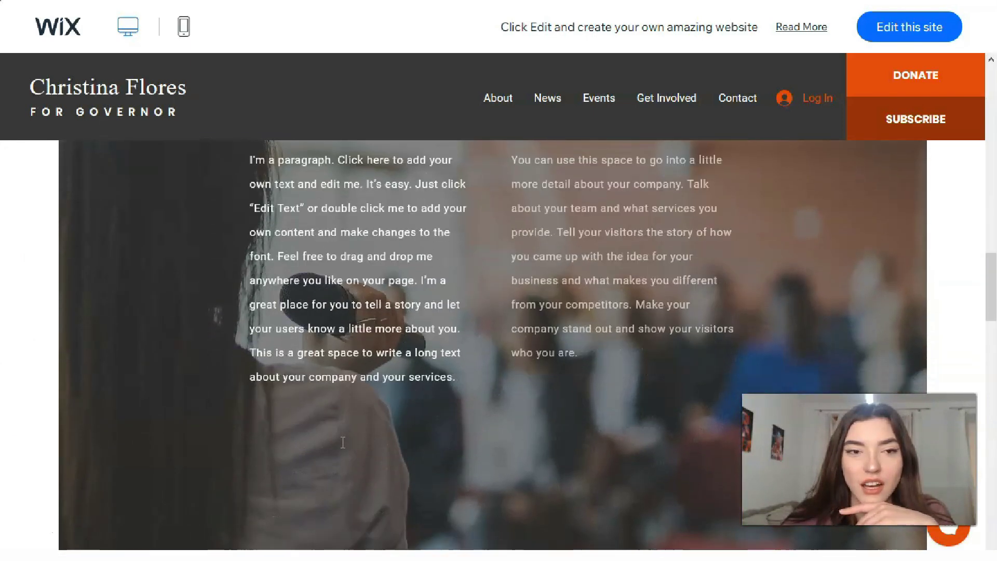
scroll(344, 444, down, 8)
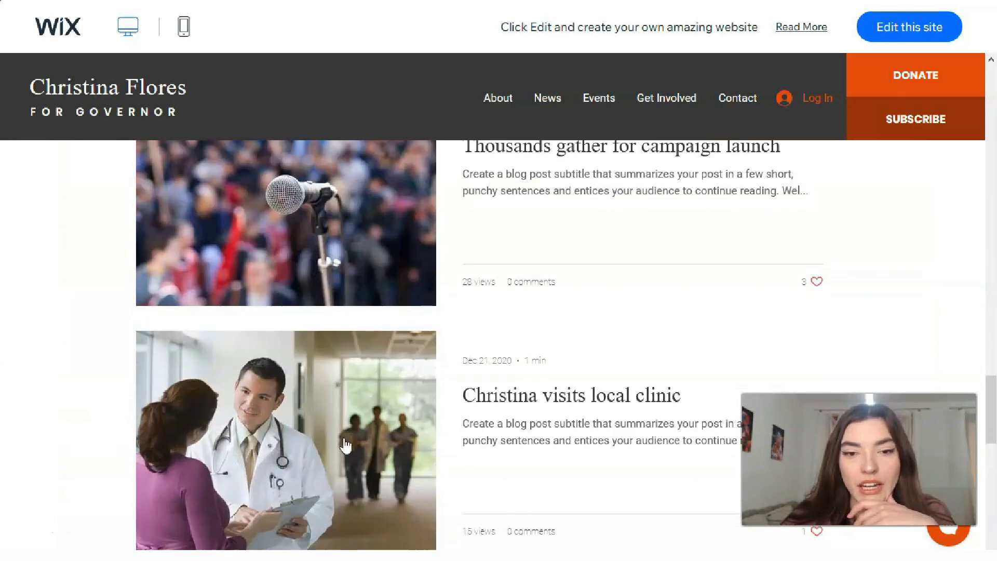
scroll(348, 441, up, 8)
scroll(344, 334, down, 5)
scroll(343, 340, down, 5)
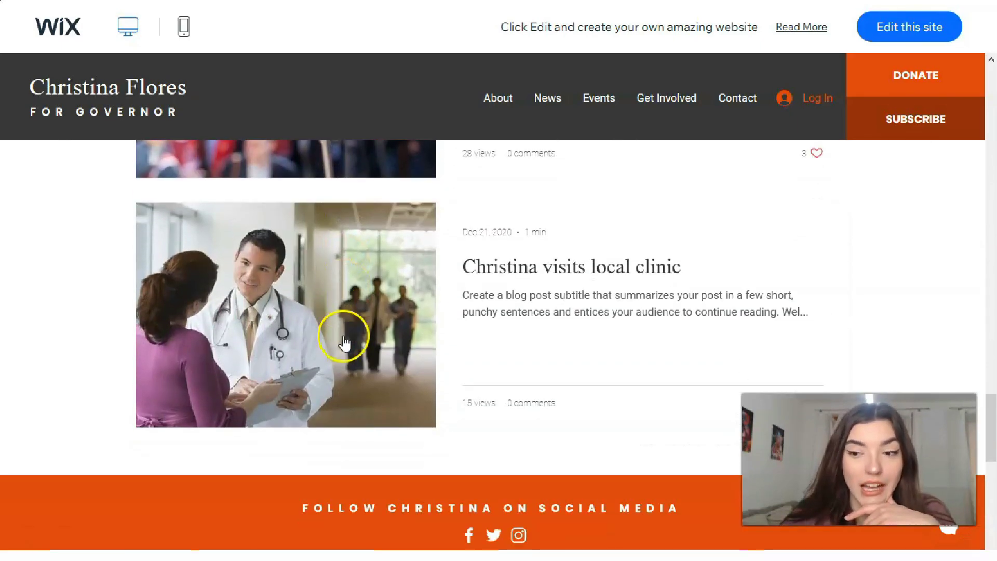
scroll(342, 335, up, 5)
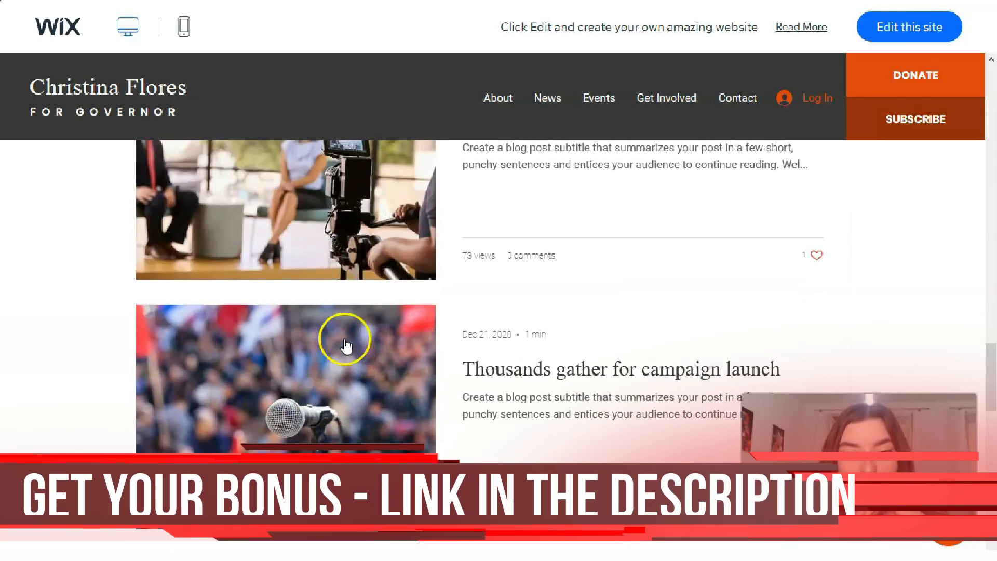
scroll(341, 338, down, 8)
scroll(346, 340, down, 4)
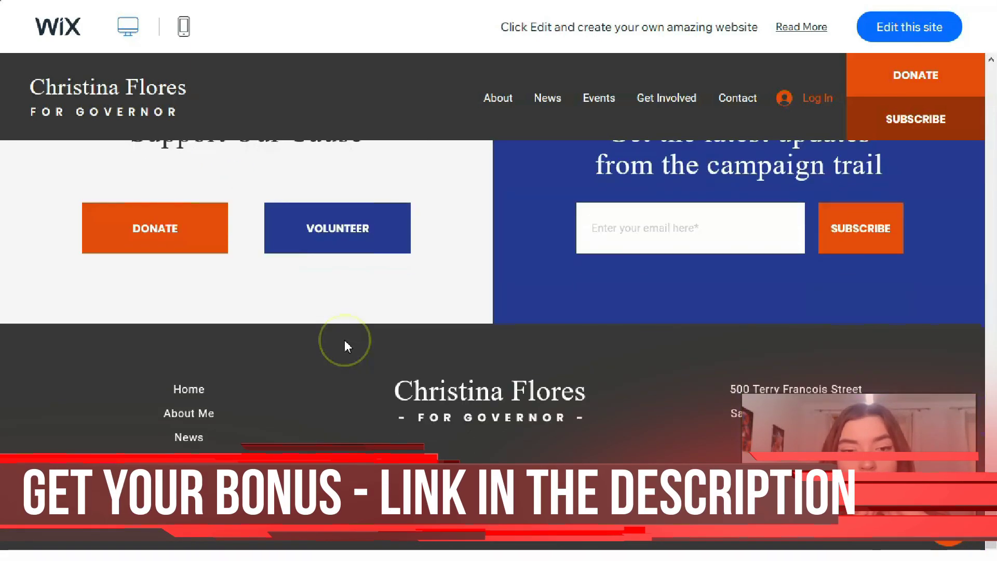
scroll(344, 343, up, 15)
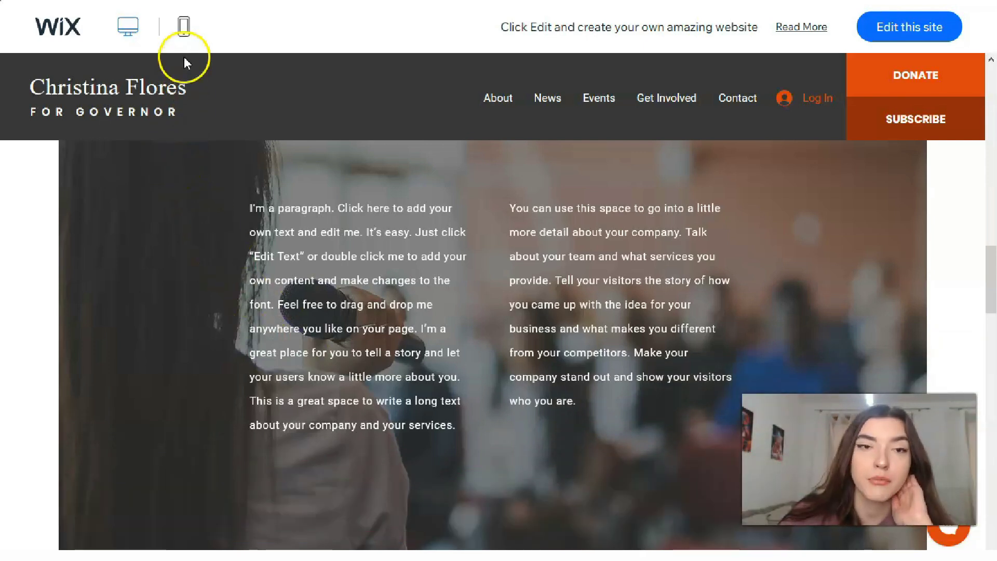
Switch the Political Candidate demo to the mobile view and examine its layout.
click(188, 39)
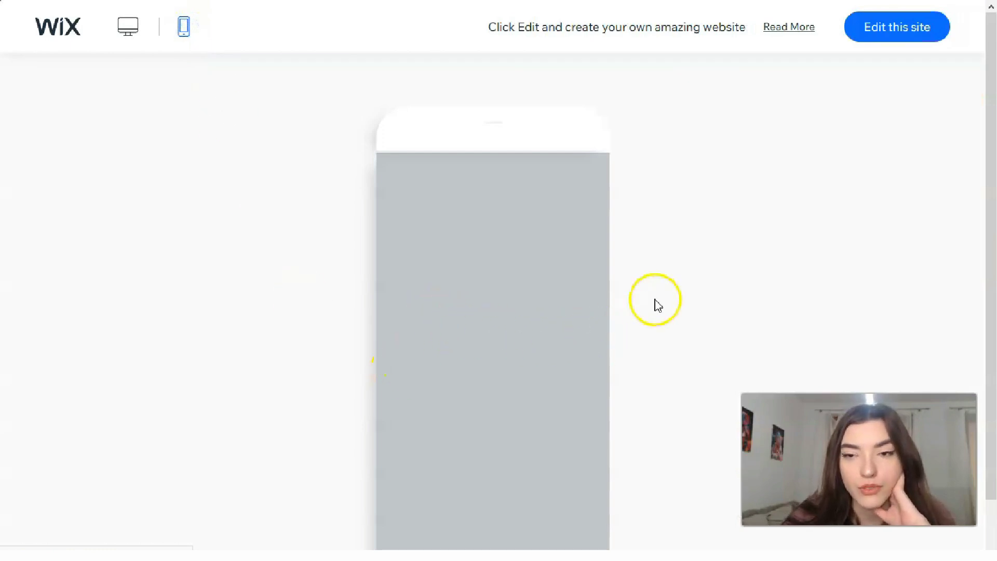
scroll(648, 322, down, 1)
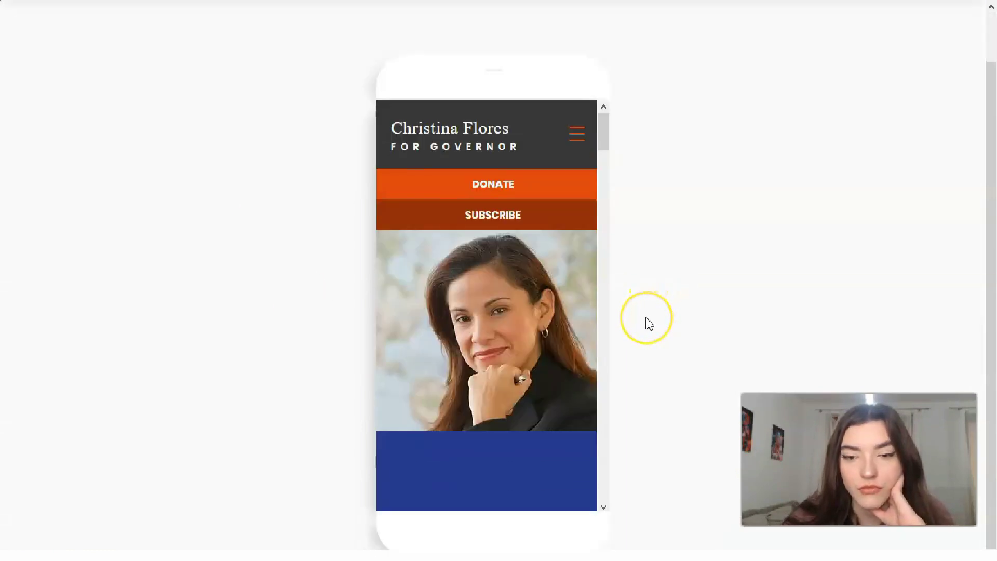
mouse_move(601, 127)
mouse_down()
mouse_move(592, 396)
mouse_move(601, 480)
mouse_move(621, 291)
mouse_move(605, 111)
mouse_up()
click(679, 224)
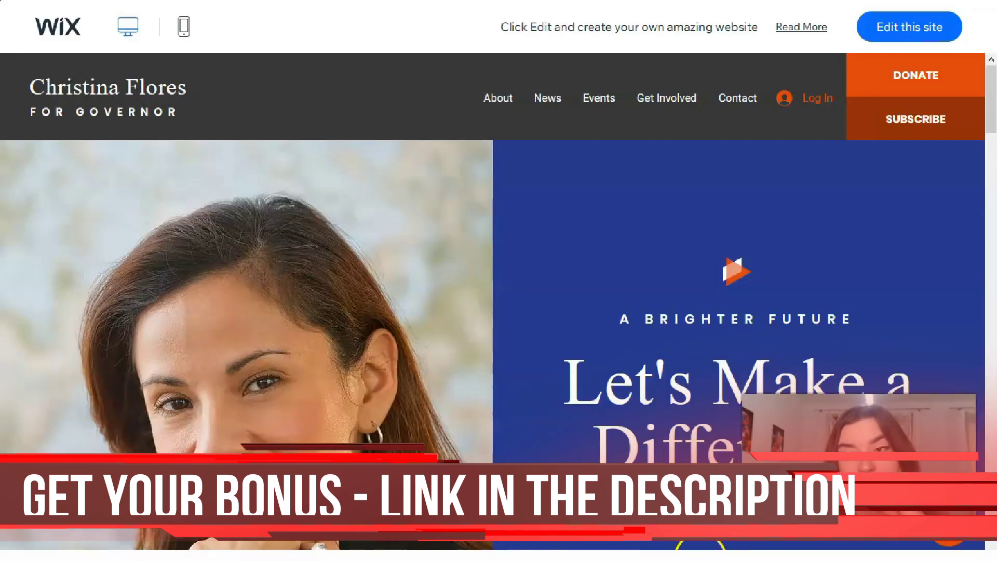
Open the Political Candidate template for editing and look over the home page down to the About Me strip, returning to the header.
click(895, 32)
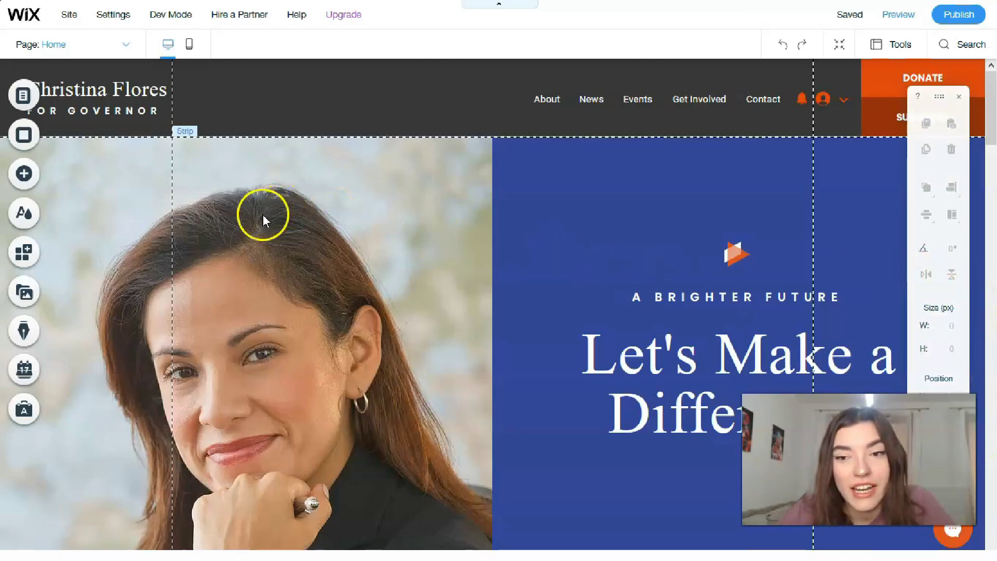
scroll(229, 241, down, 6)
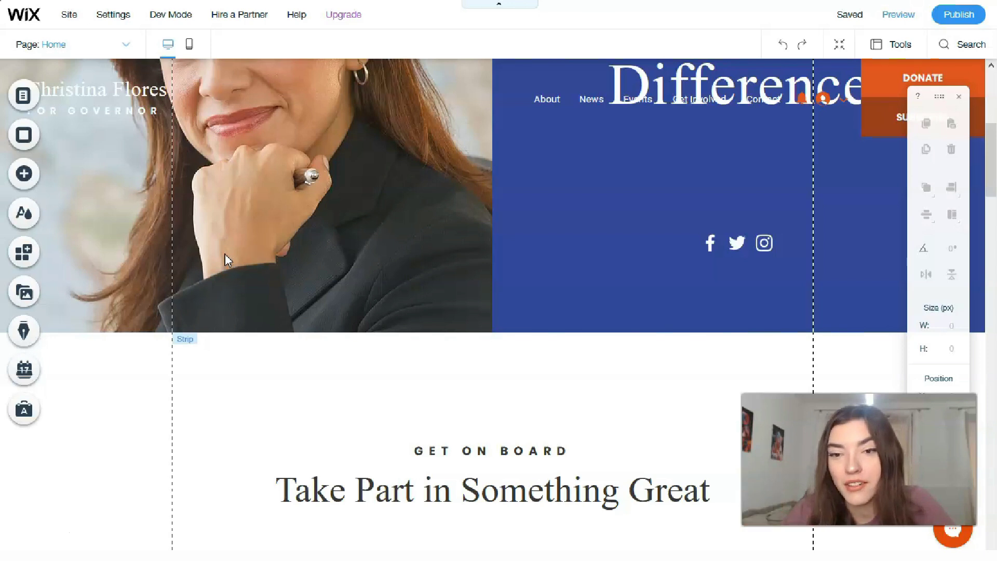
scroll(385, 271, down, 1)
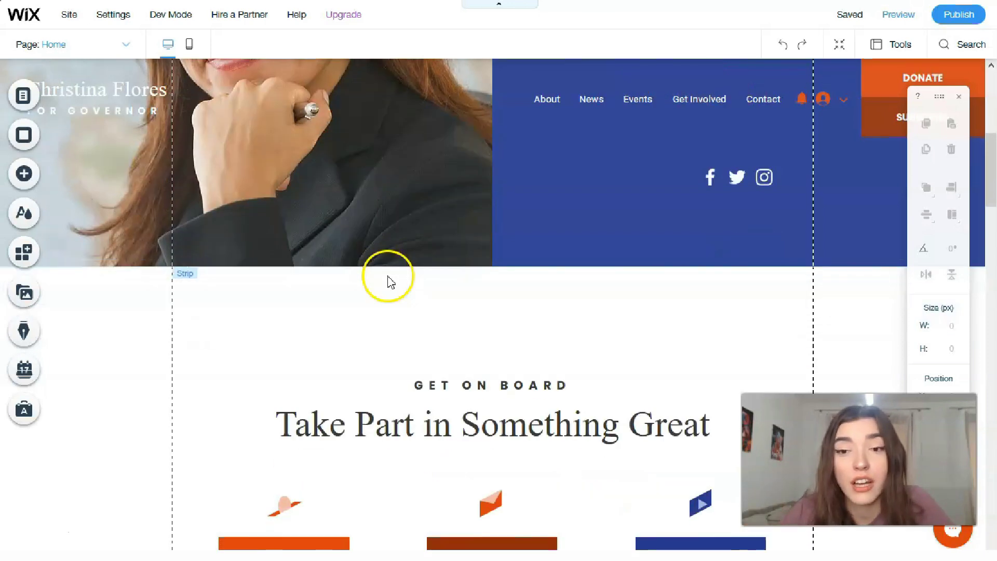
scroll(392, 284, down, 2)
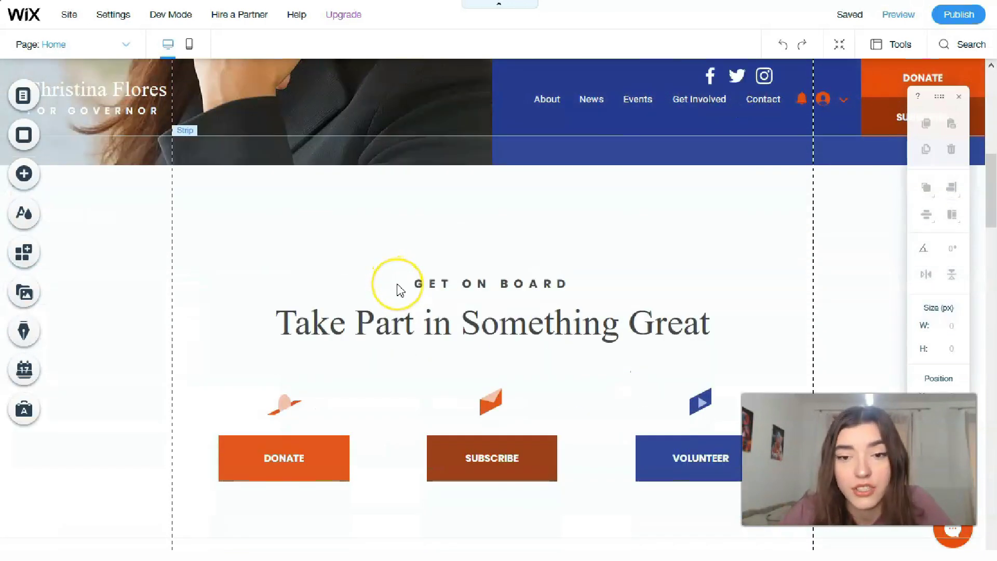
scroll(399, 289, down, 2)
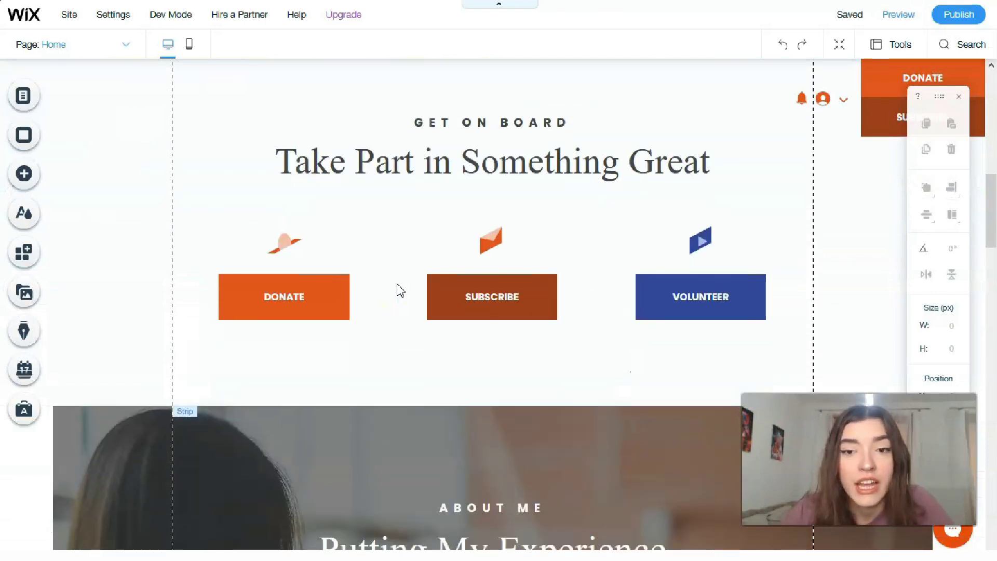
scroll(401, 290, down, 1)
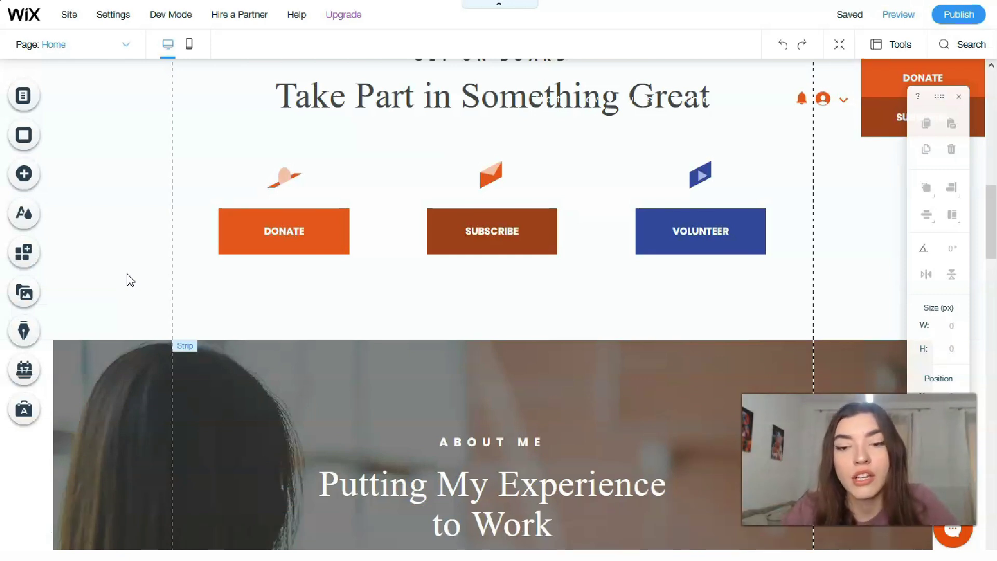
click(177, 305)
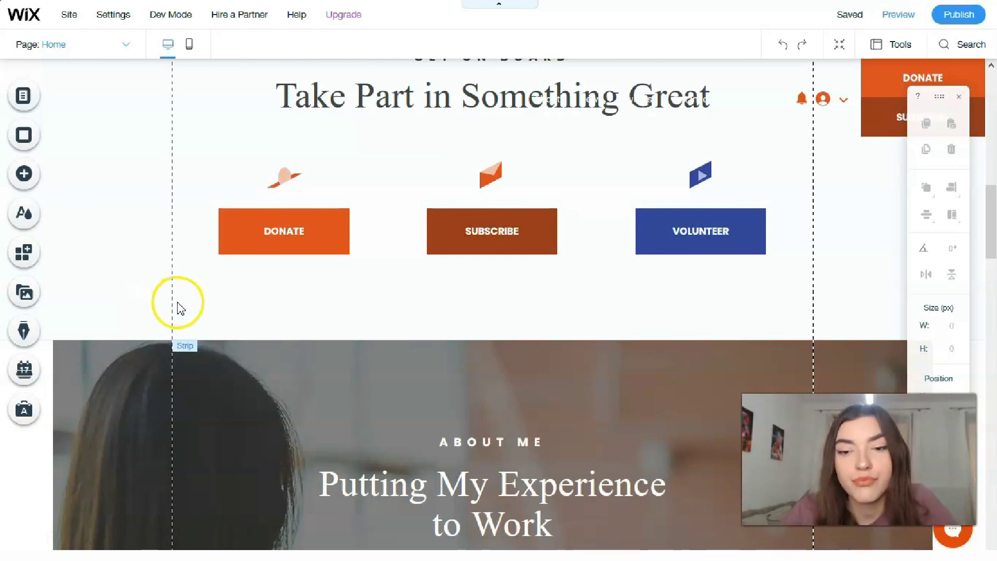
scroll(179, 307, up, 6)
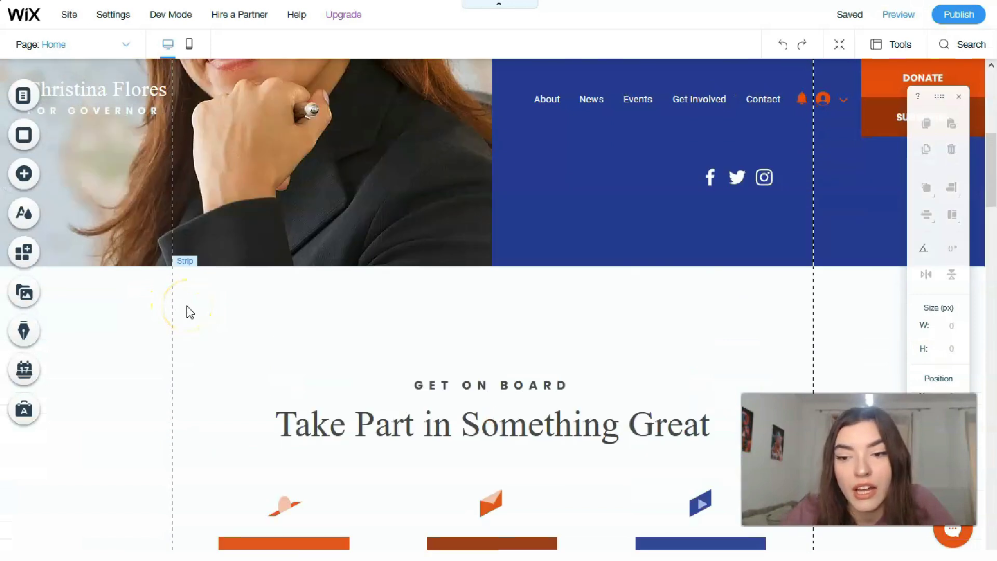
scroll(187, 314, up, 6)
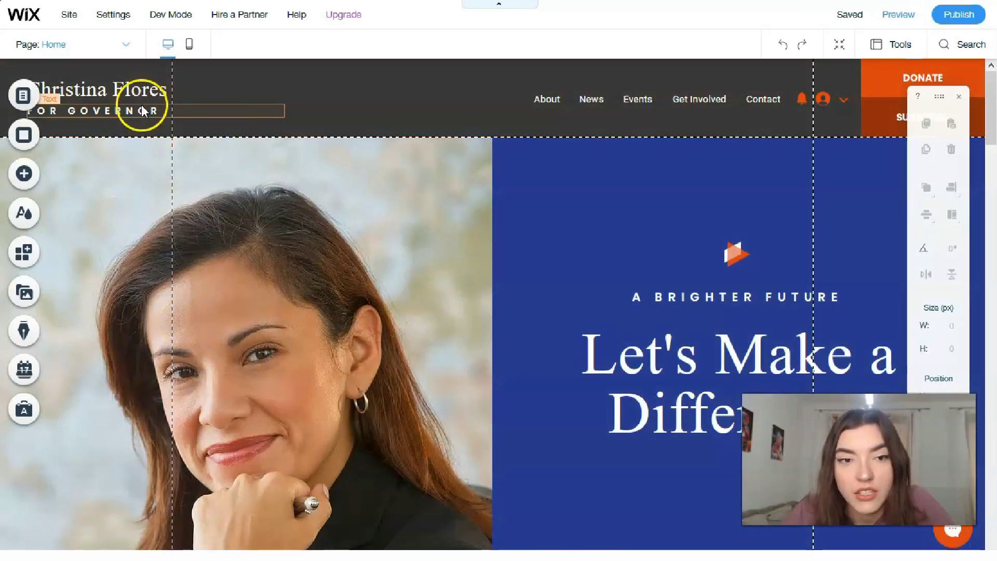
Select the "FOR GOVERNOR" text in the header and apply the Heading 5 theme to it.
click(145, 111)
double_click(144, 111)
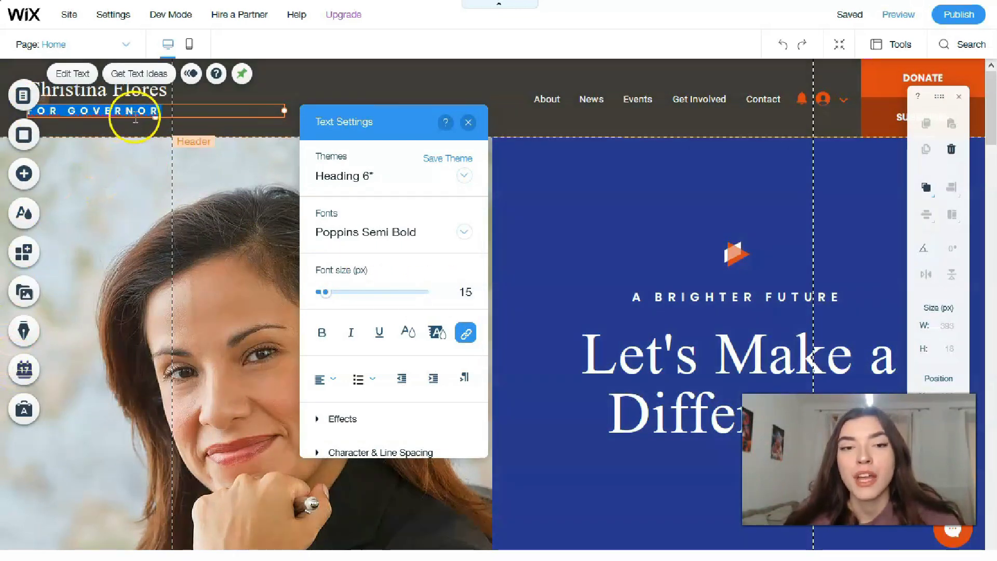
drag(135, 118, 163, 113)
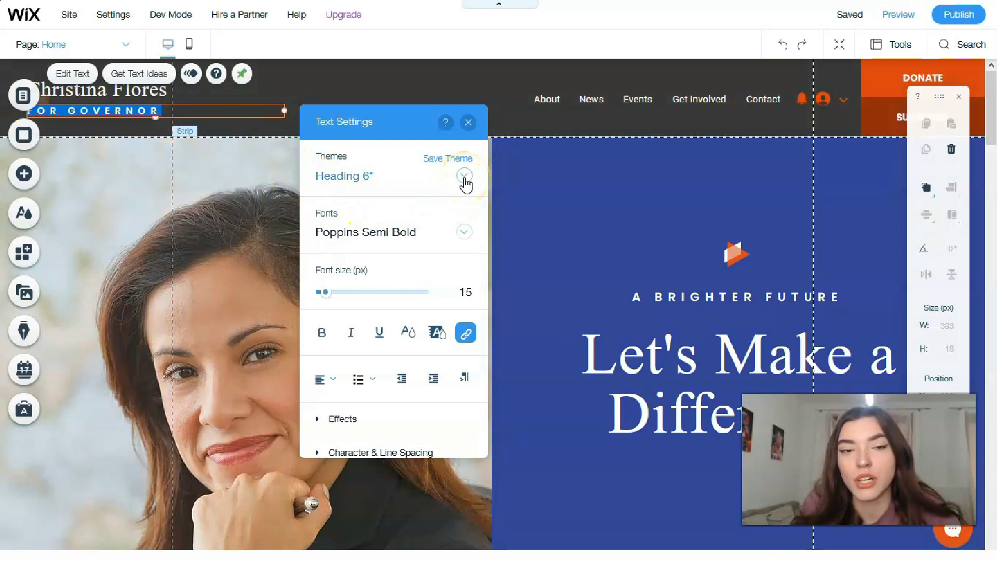
click(465, 176)
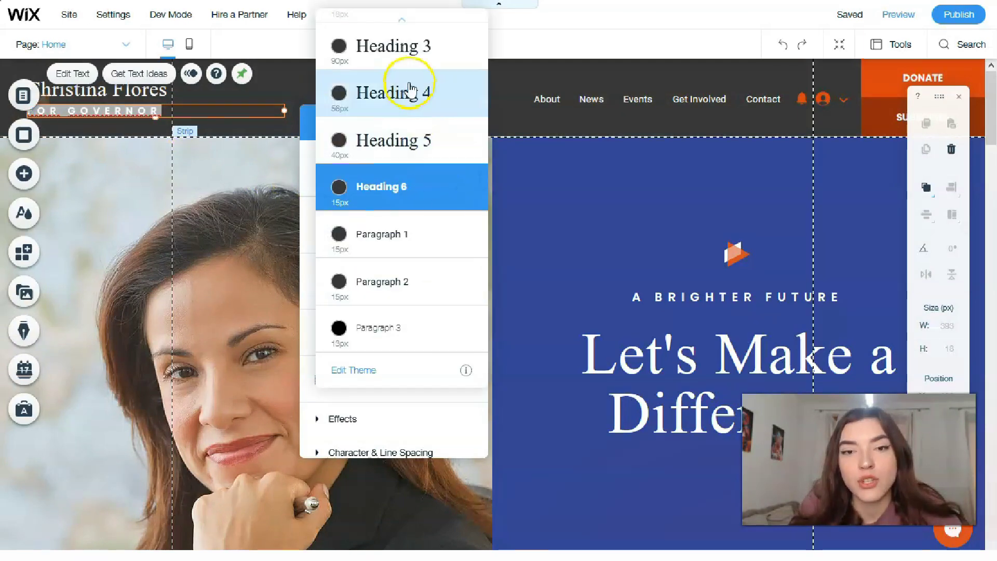
click(400, 139)
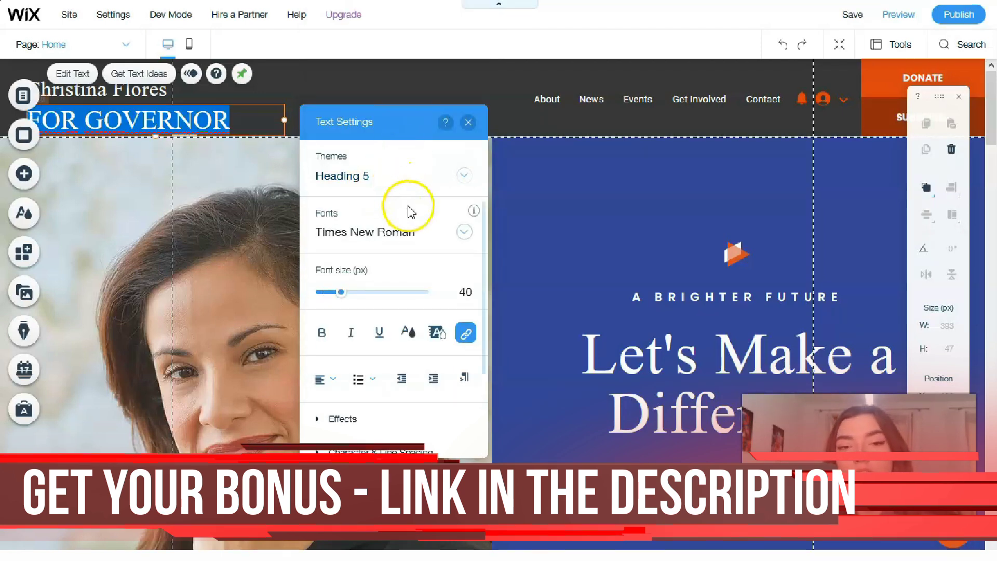
Reduce the "FOR GOVERNOR" text's font size to 27 px.
drag(341, 297, 334, 300)
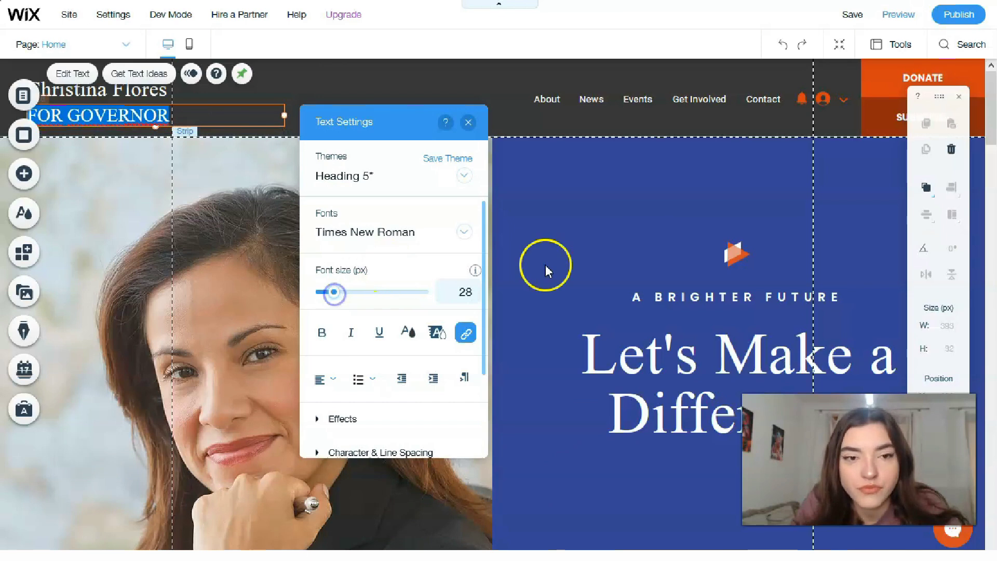
drag(330, 287, 335, 298)
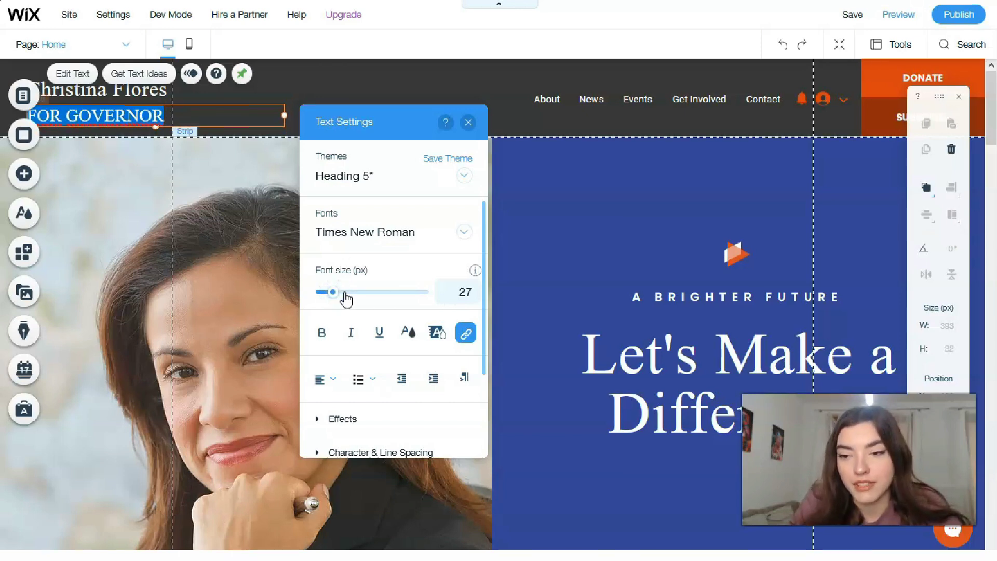
click(355, 300)
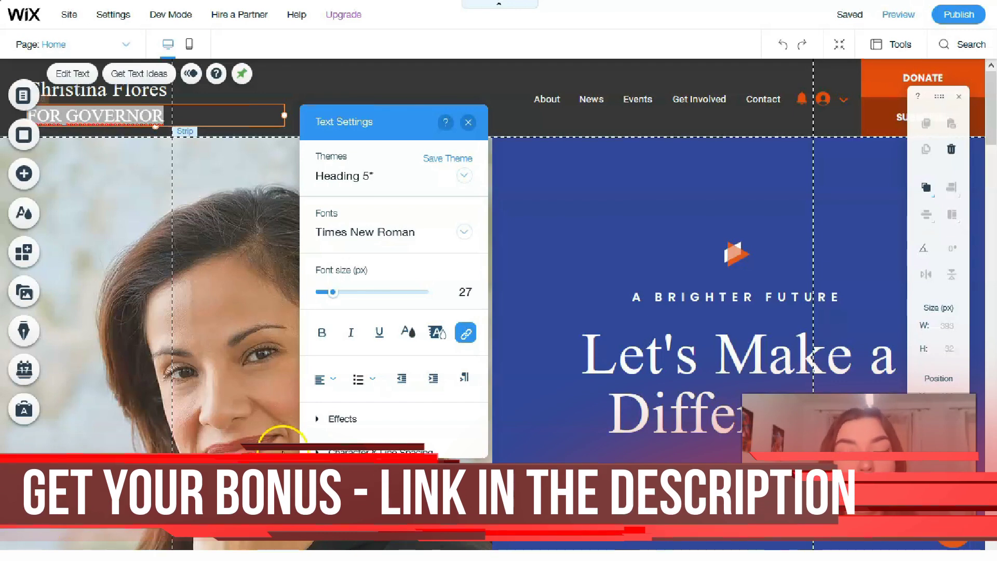
Color the "FOR GOVERNOR" text with the orange site color #D84010 and close the text settings.
click(408, 336)
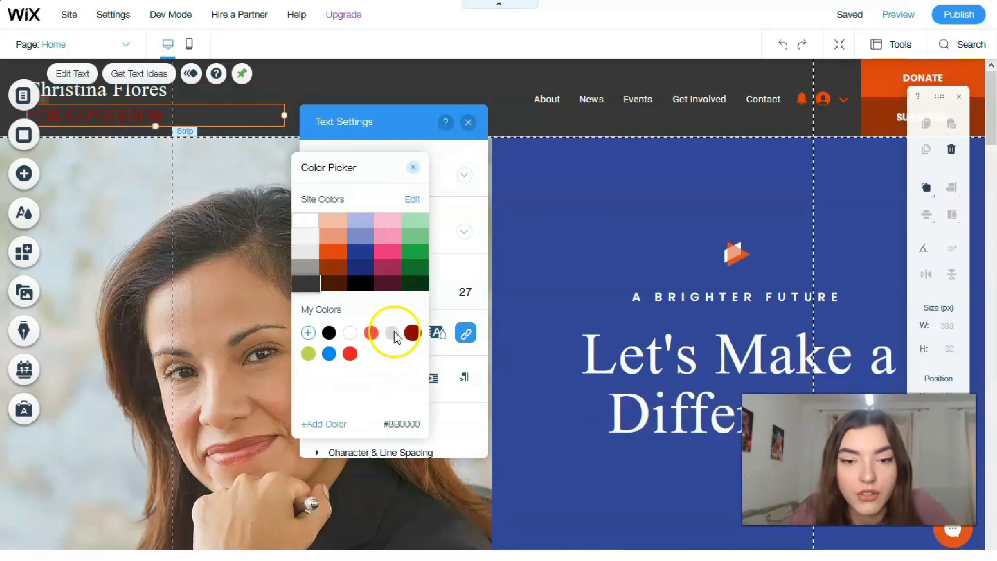
click(340, 254)
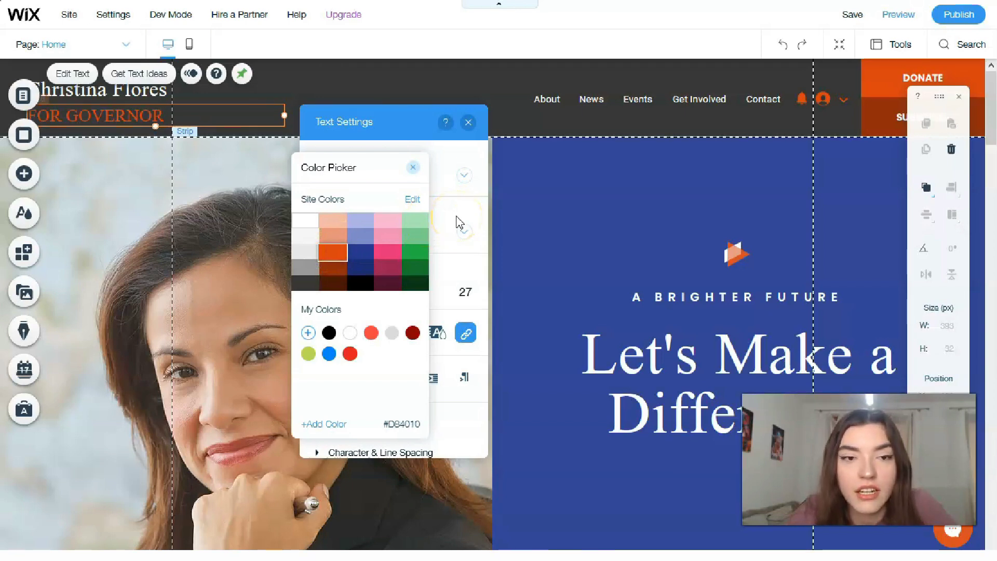
click(467, 122)
click(468, 123)
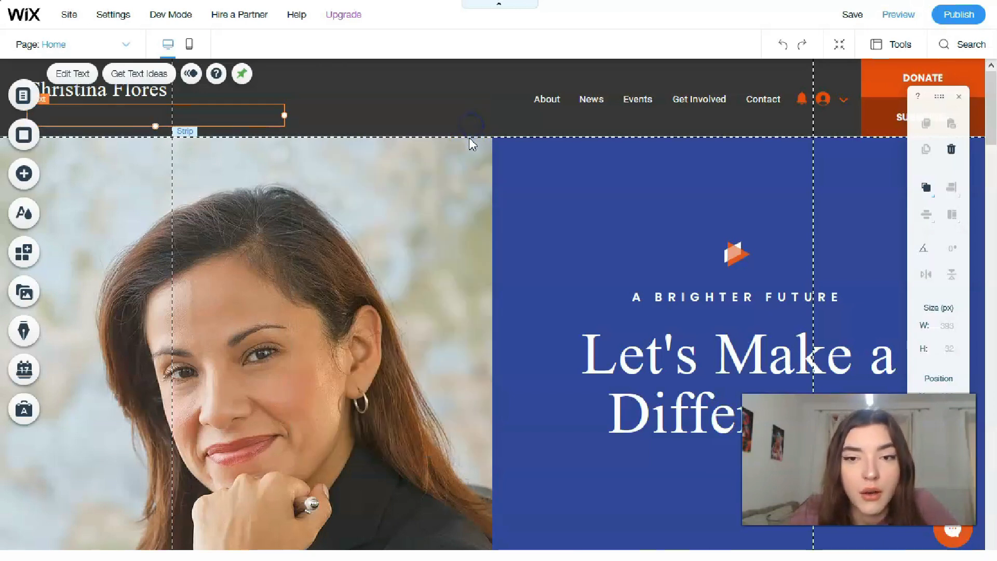
Rename the "About" page to "Me" in the site menu and close the page list.
double_click(351, 105)
click(352, 103)
double_click(591, 99)
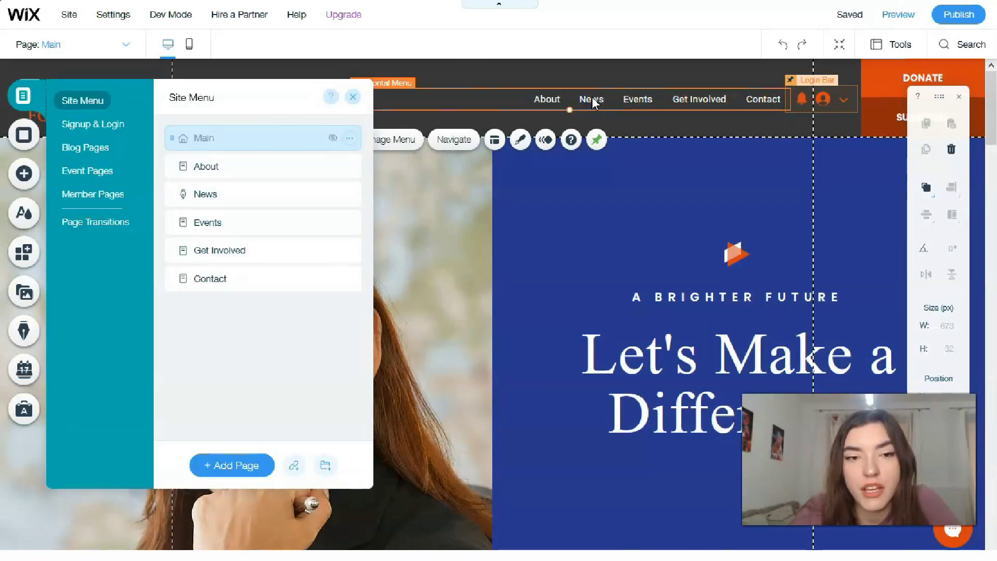
drag(210, 214, 211, 202)
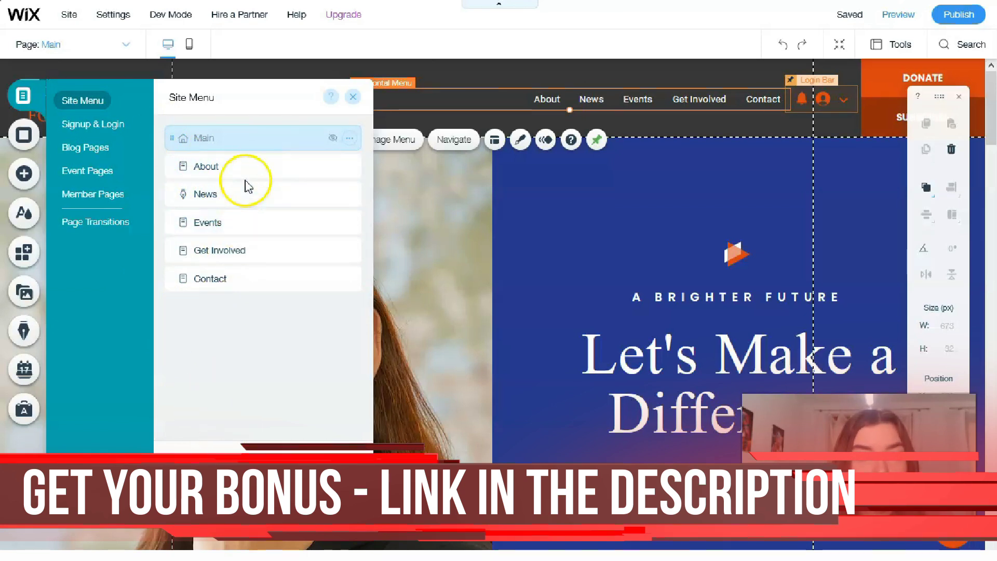
double_click(252, 163)
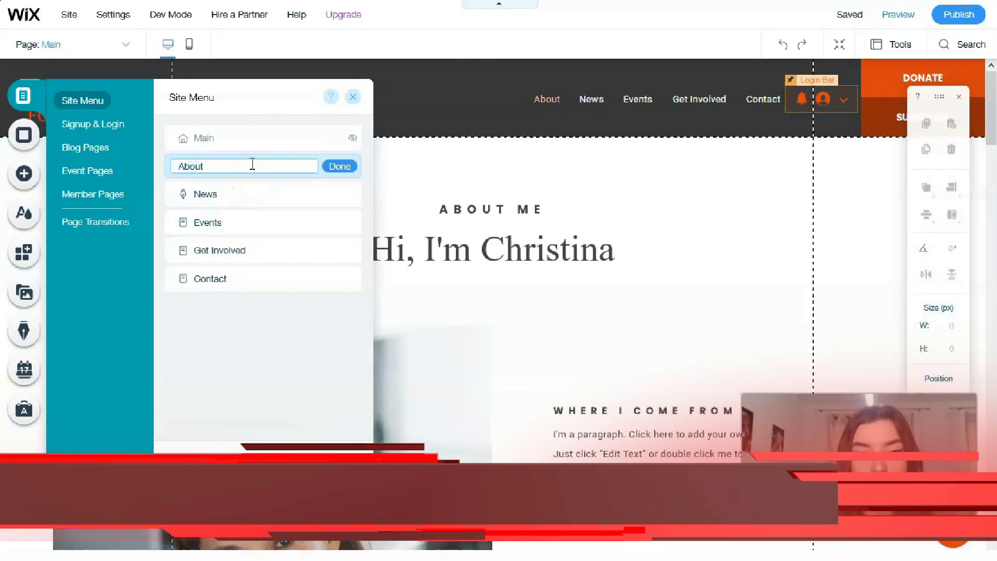
text(by)
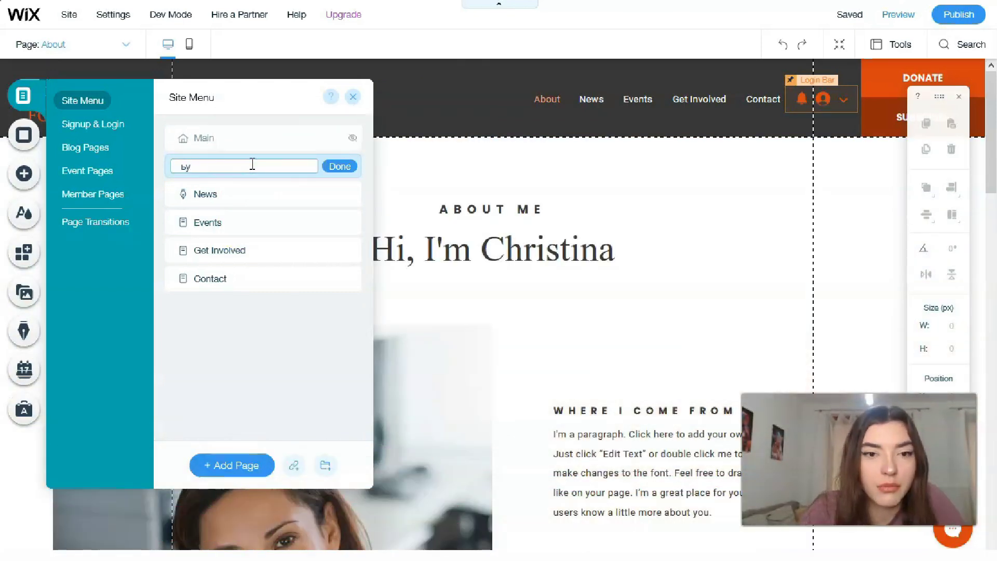
key(BackSpace)
key(BackSpace)
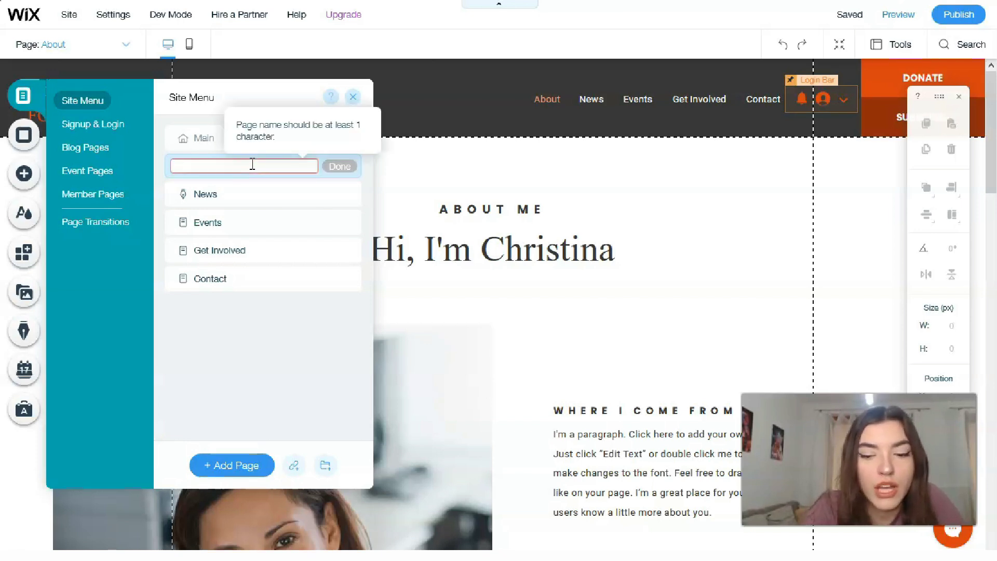
text(Me)
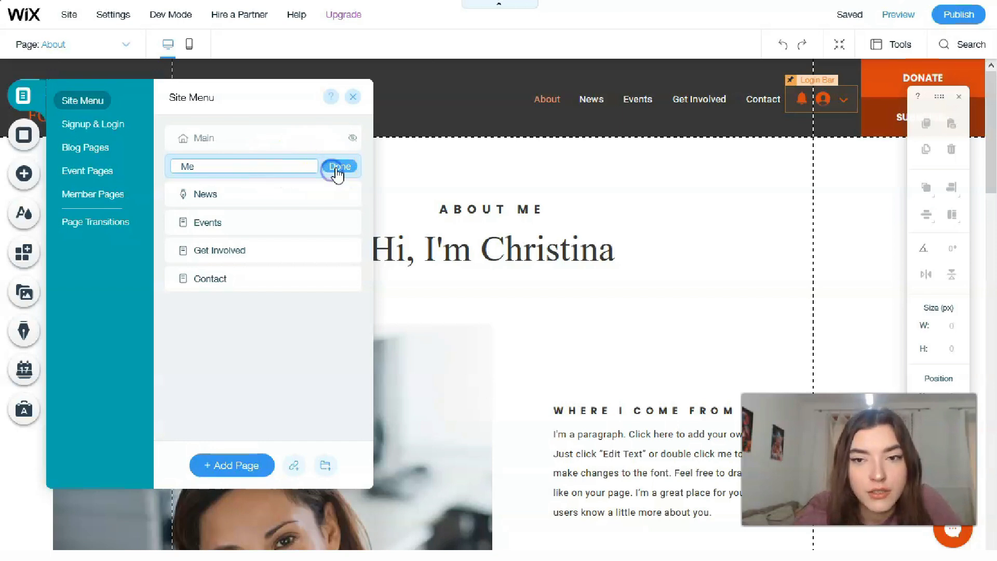
key(Return)
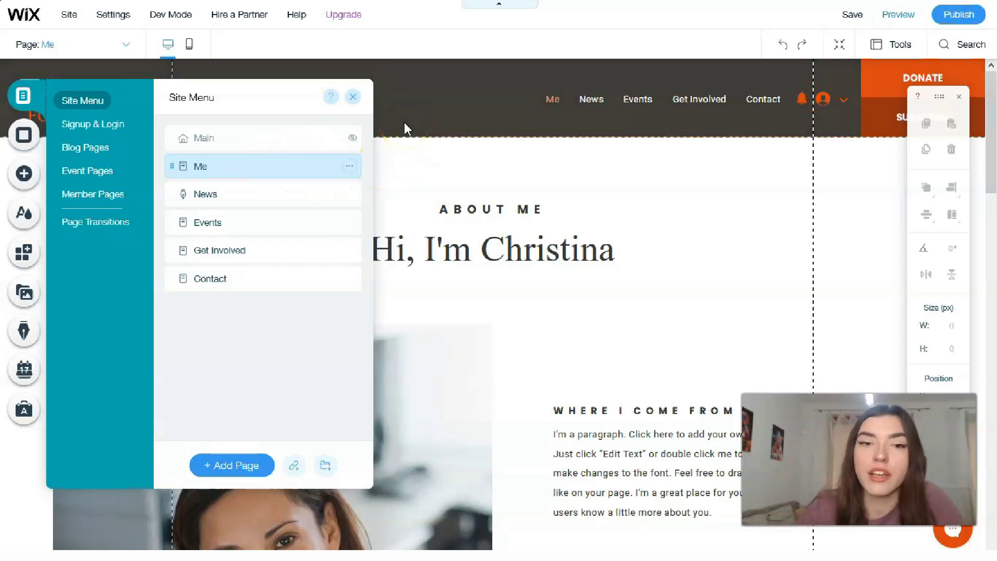
click(354, 96)
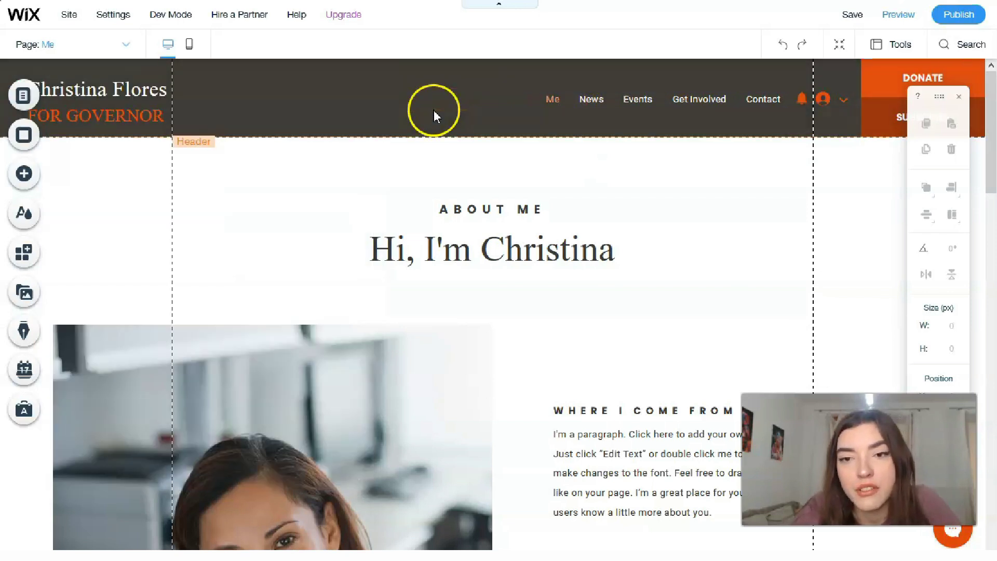
Restyle the header's horizontal menu by trying several preset designs, including the serif one with a line above the active item.
double_click(544, 94)
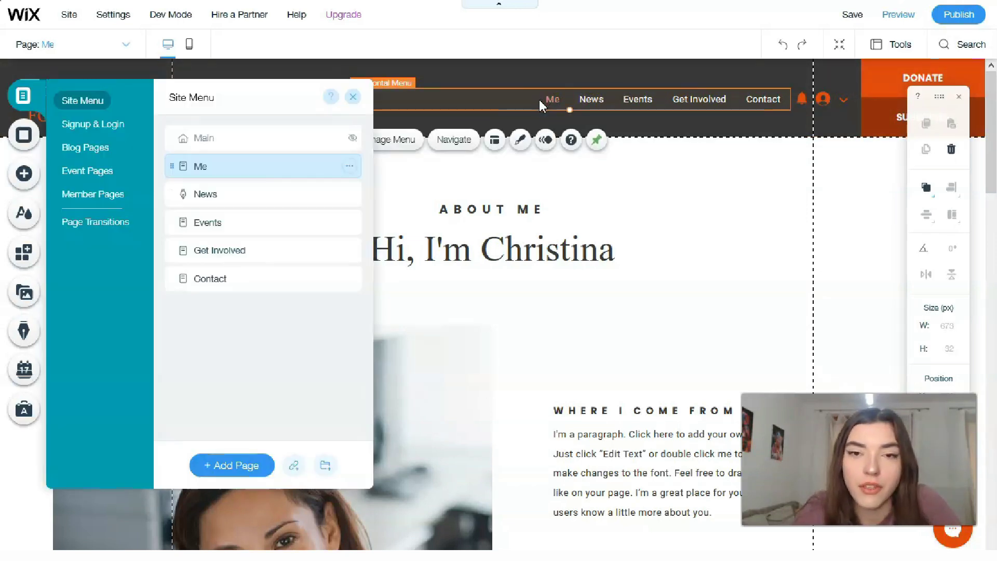
click(519, 110)
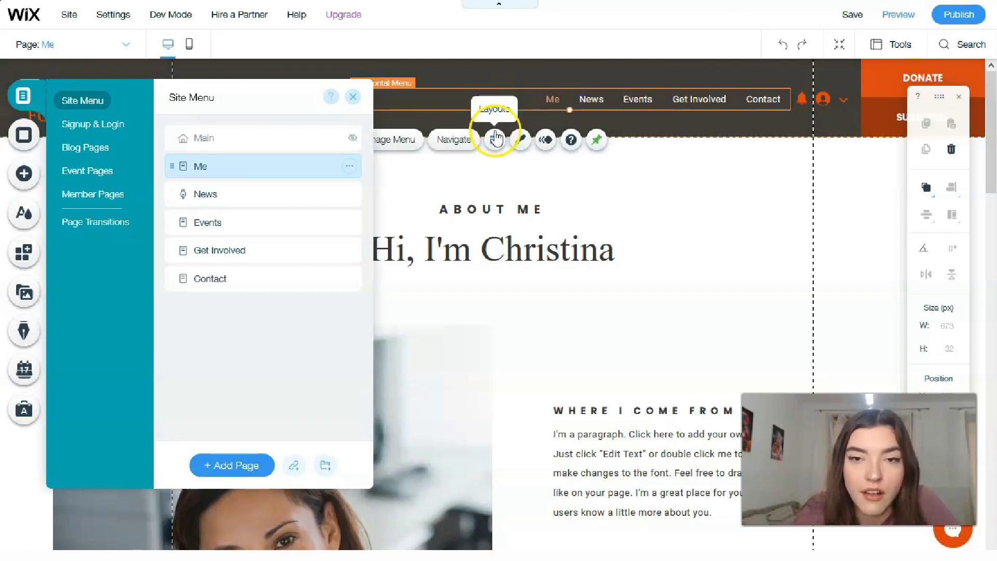
click(524, 138)
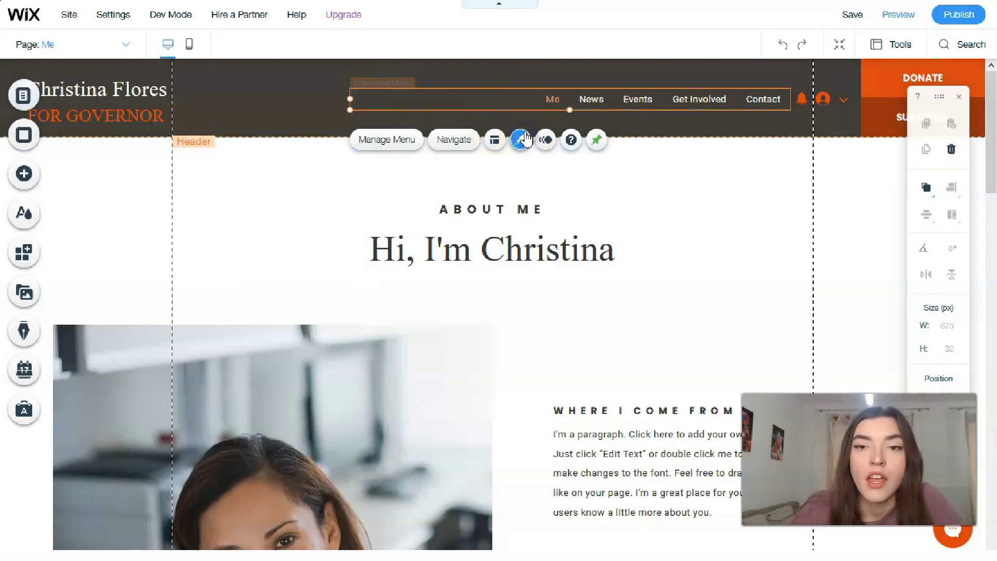
click(519, 138)
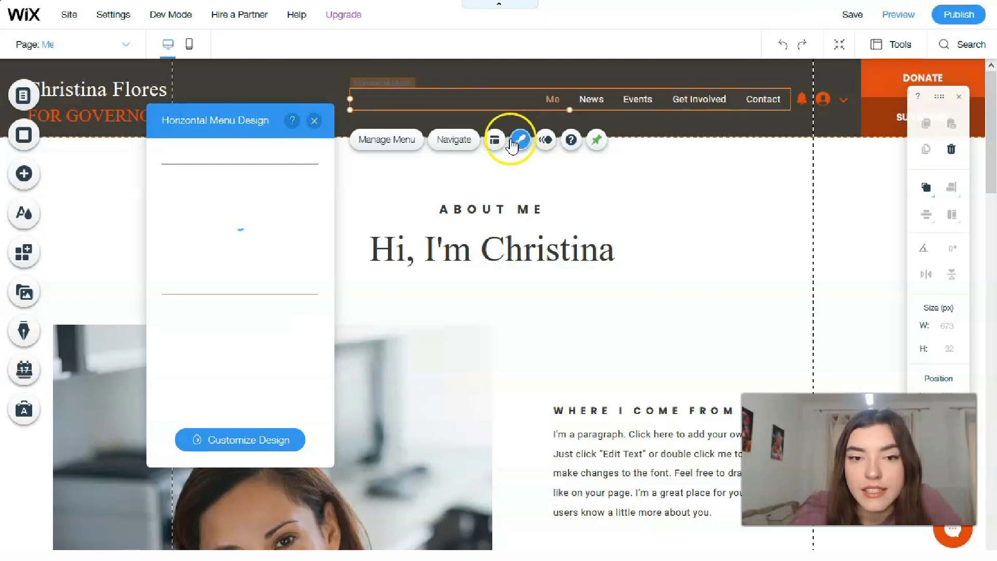
click(236, 223)
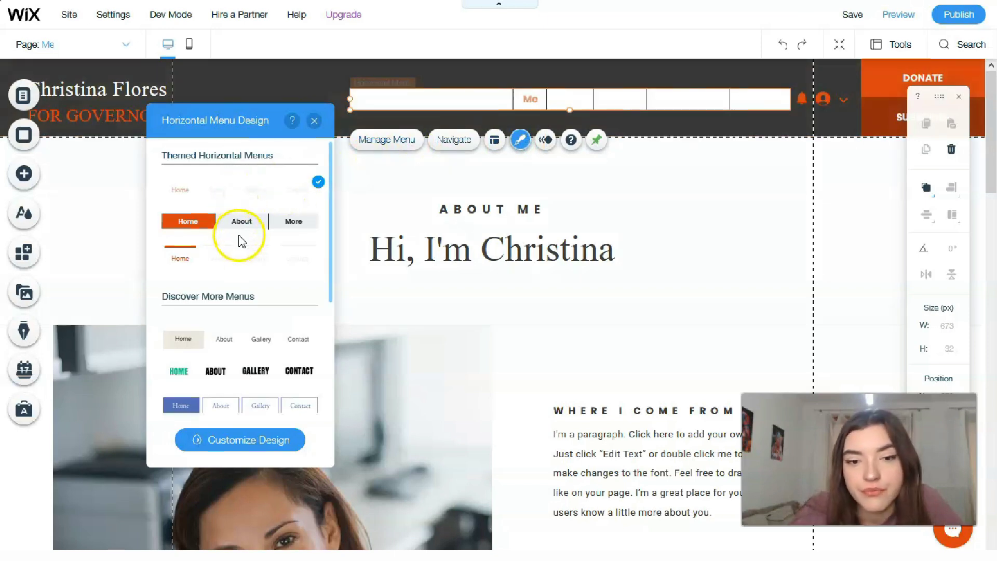
scroll(240, 252, down, 3)
click(242, 275)
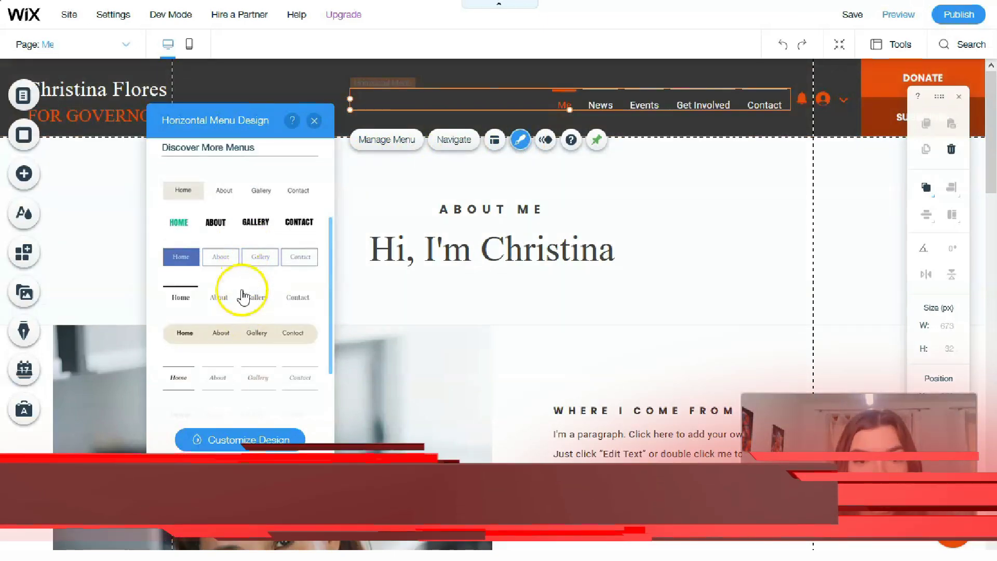
click(244, 329)
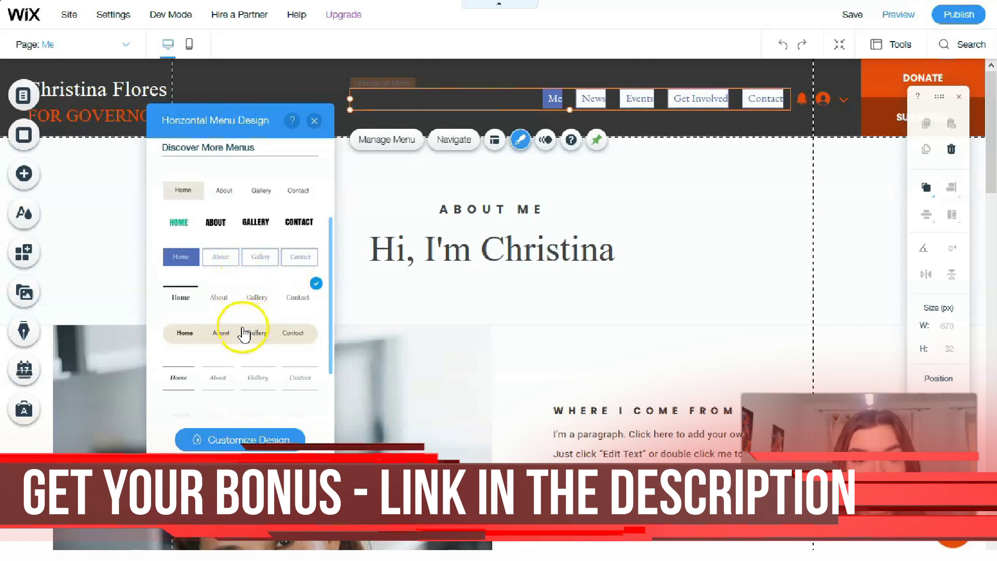
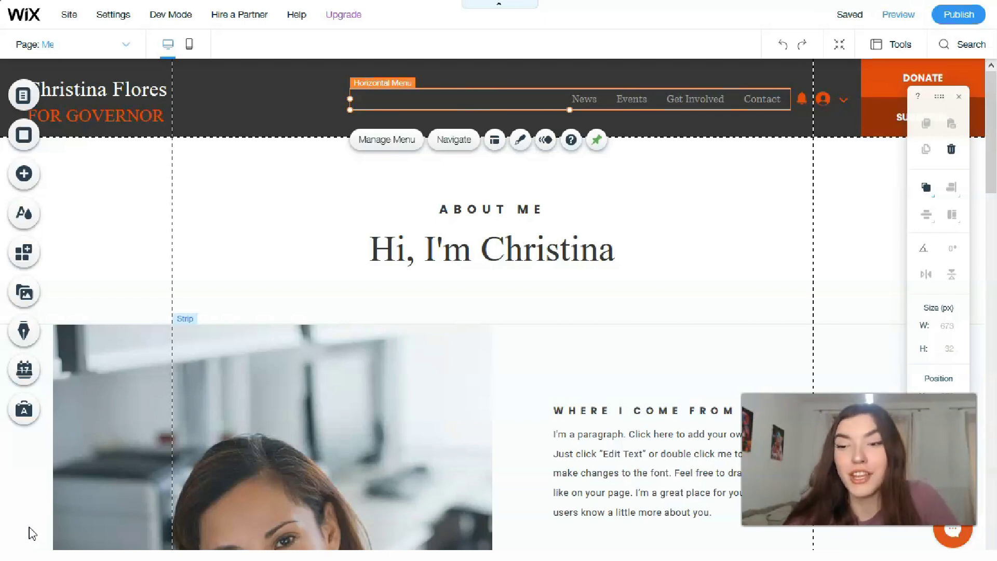
Delete the portrait photo column from the two-column strip that contains "WHERE I COME FROM" on the Me page.
scroll(378, 379, down, 4)
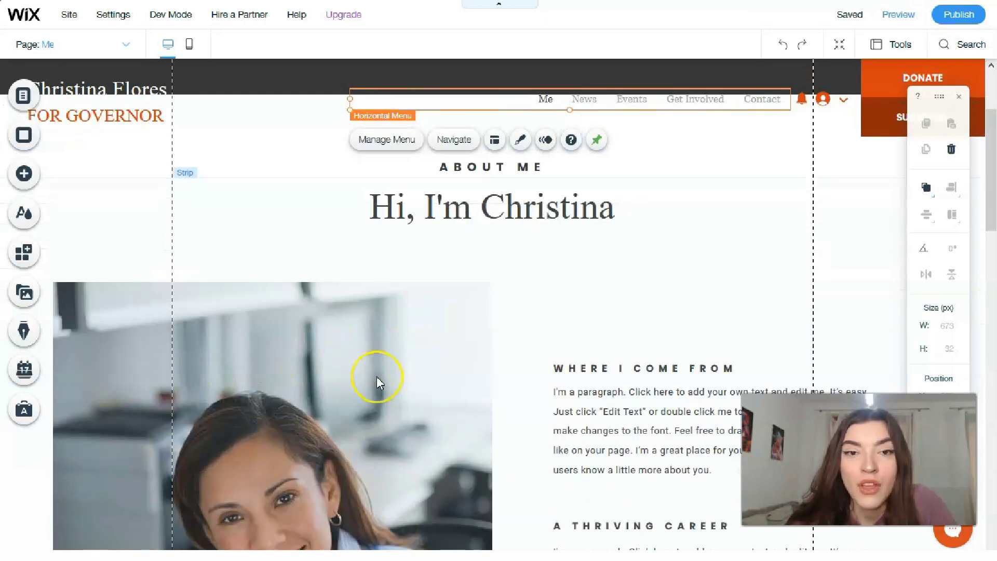
scroll(376, 376, down, 1)
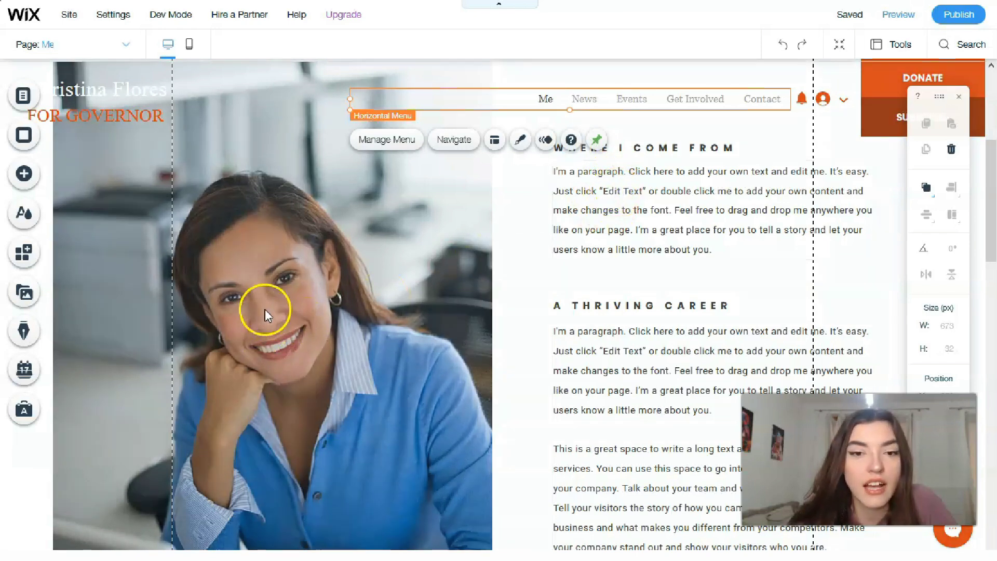
click(265, 309)
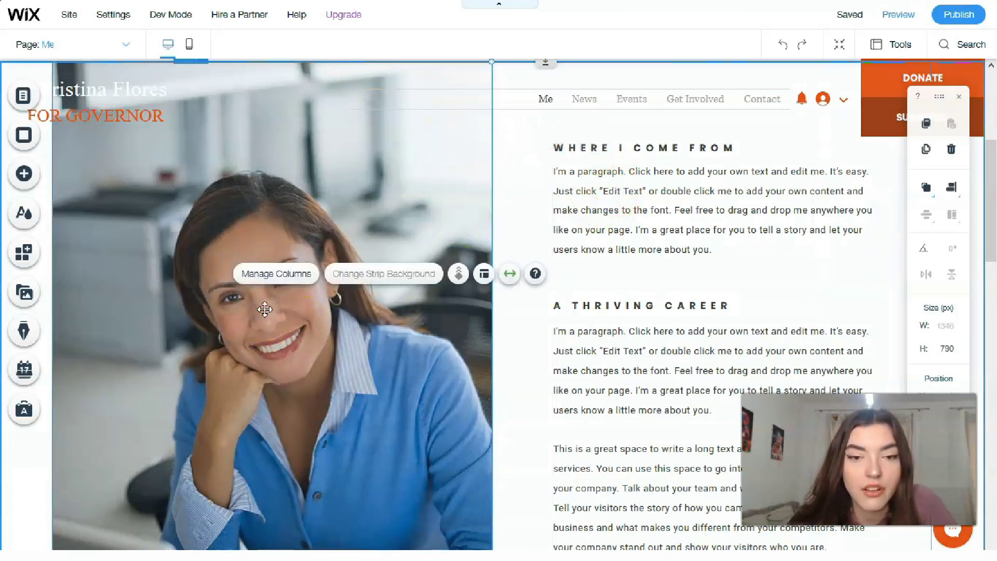
double_click(265, 309)
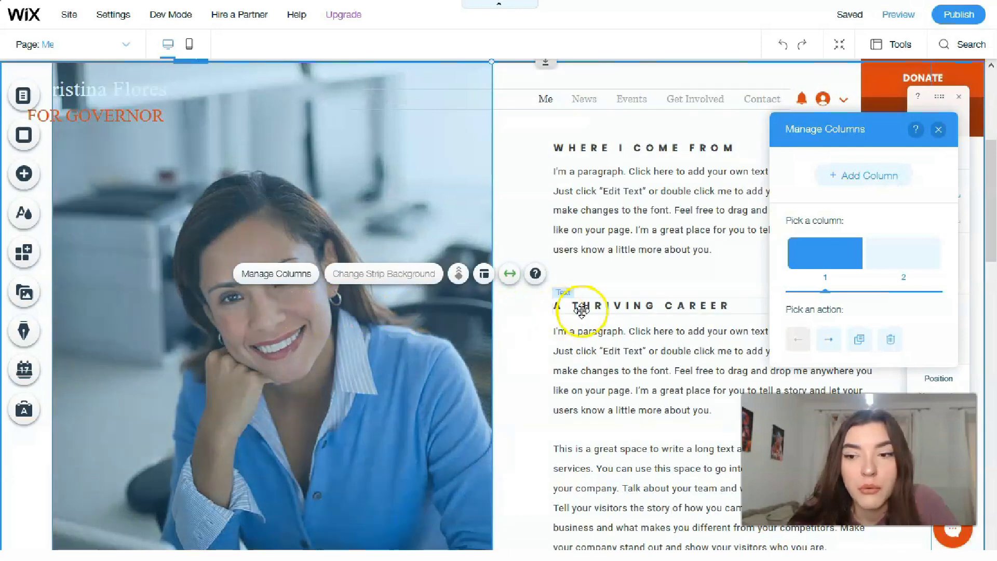
drag(904, 123, 600, 141)
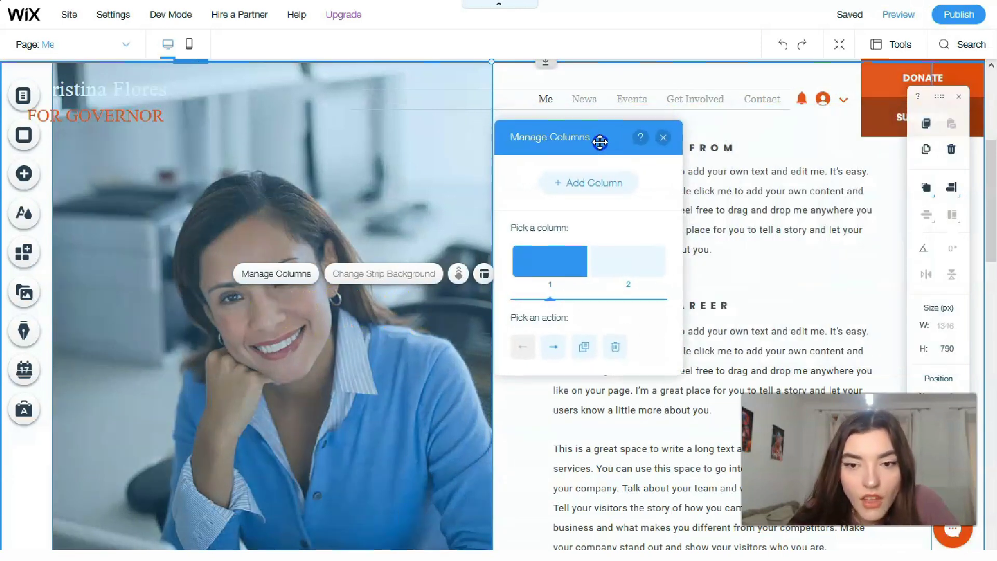
click(614, 351)
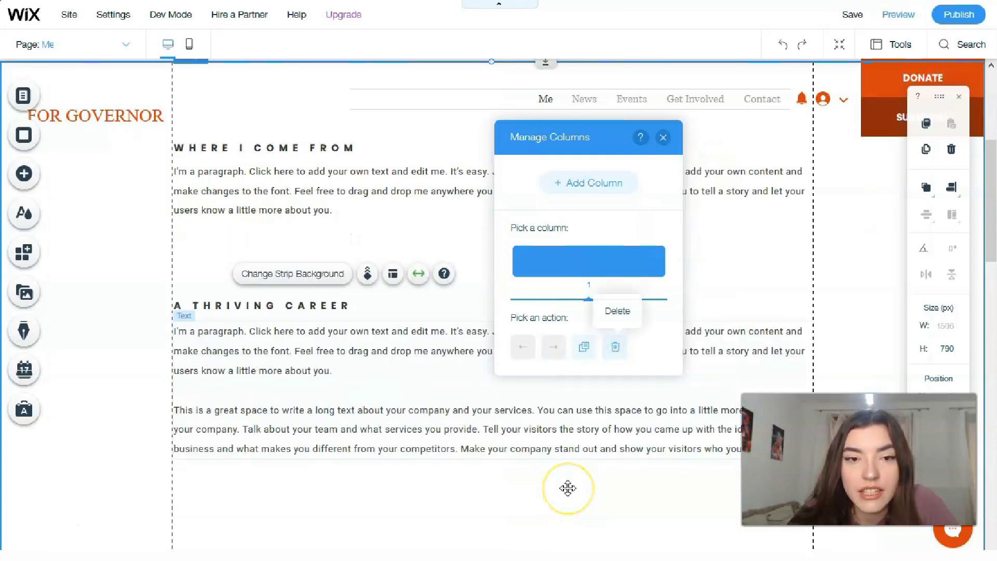
Try stretching the text strip across the screen with 110 px margins, switching it to Page width instead.
drag(193, 307, 165, 319)
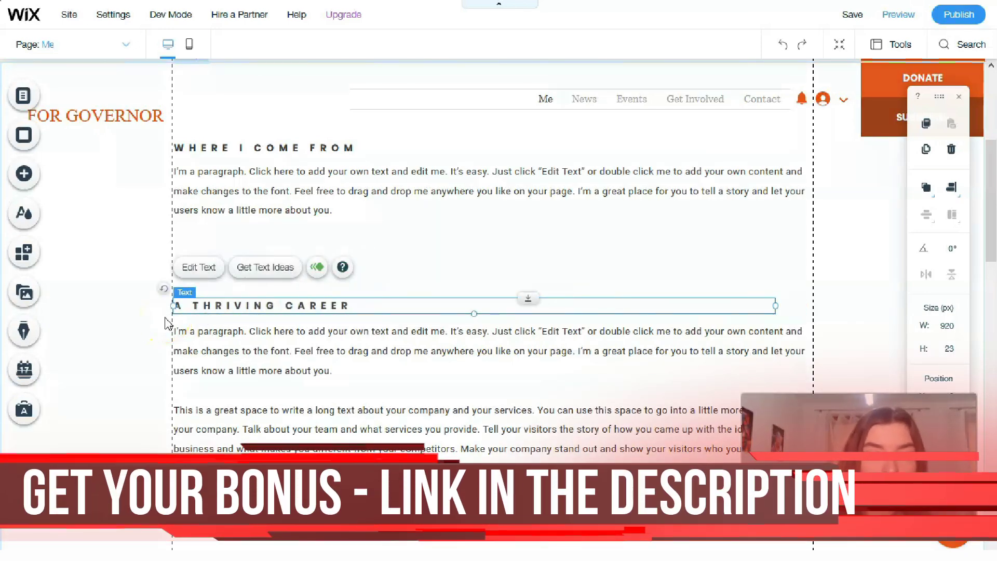
click(171, 246)
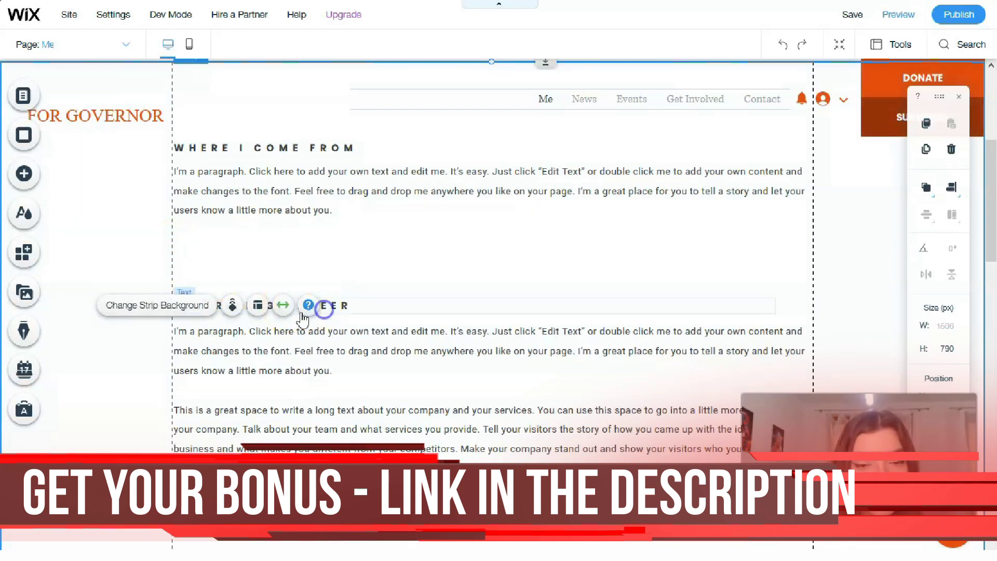
click(285, 310)
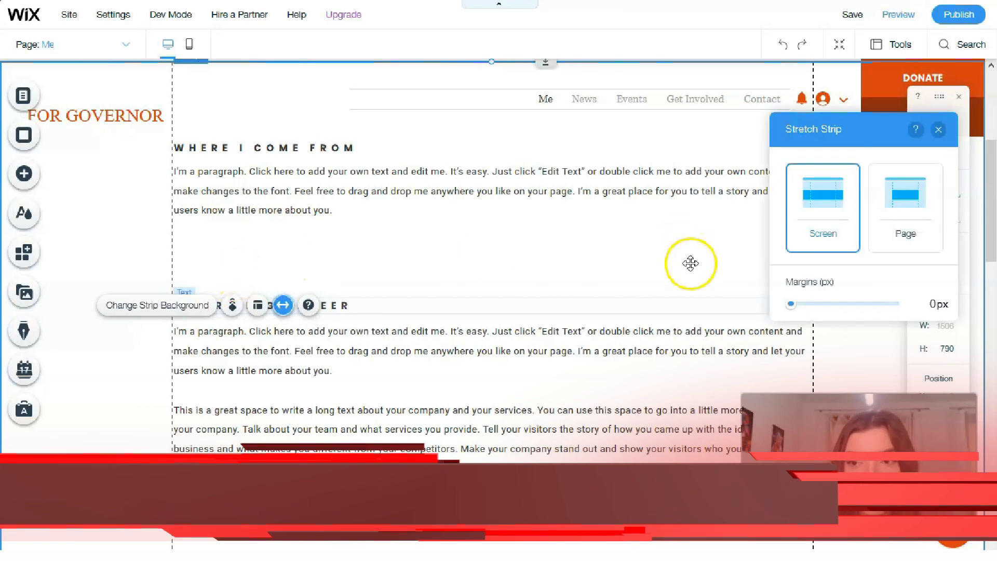
drag(797, 310, 723, 301)
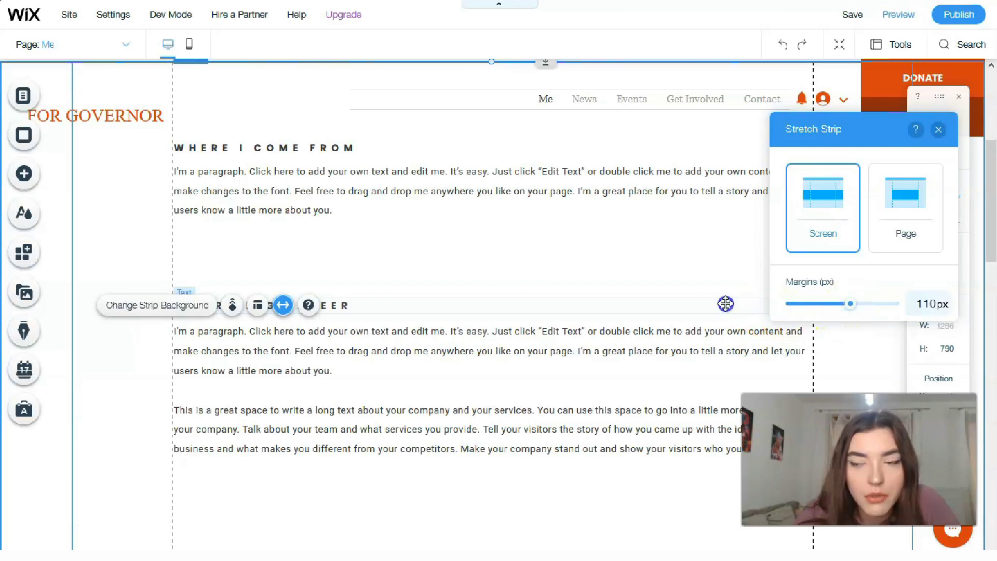
click(920, 204)
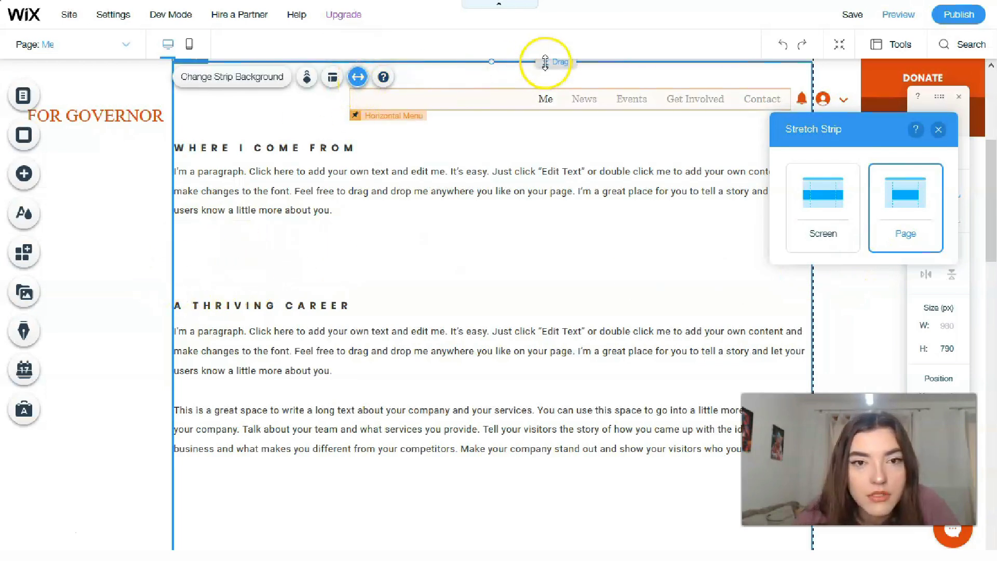
mouse_move(554, 81)
mouse_down()
mouse_move(554, 93)
mouse_move(557, 65)
mouse_up()
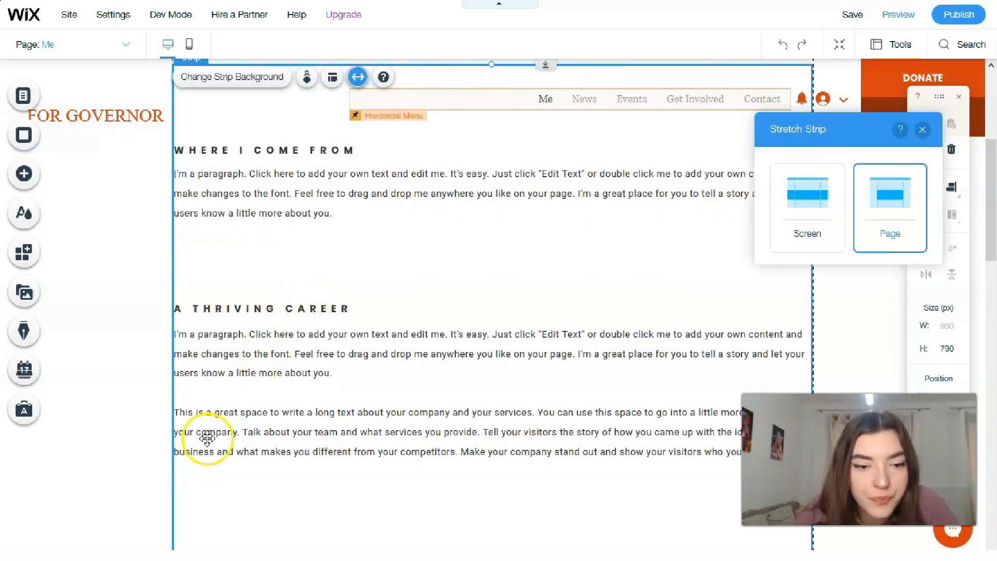
Move the "A THRIVING CAREER" heading and its paragraph text right, lining them up beneath the "WHERE I COME FROM" text.
click(179, 352)
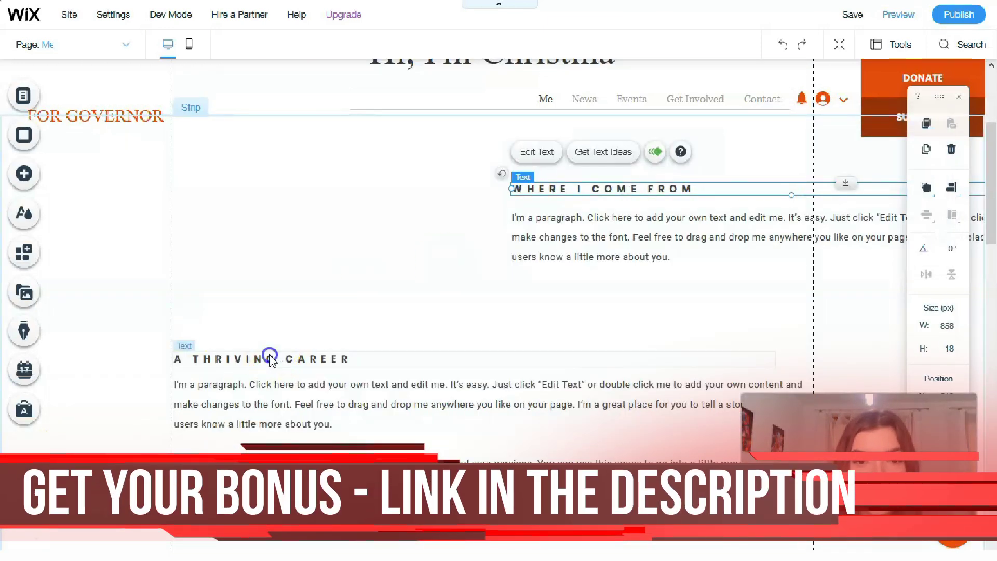
click(230, 359)
drag(237, 359, 572, 328)
click(271, 410)
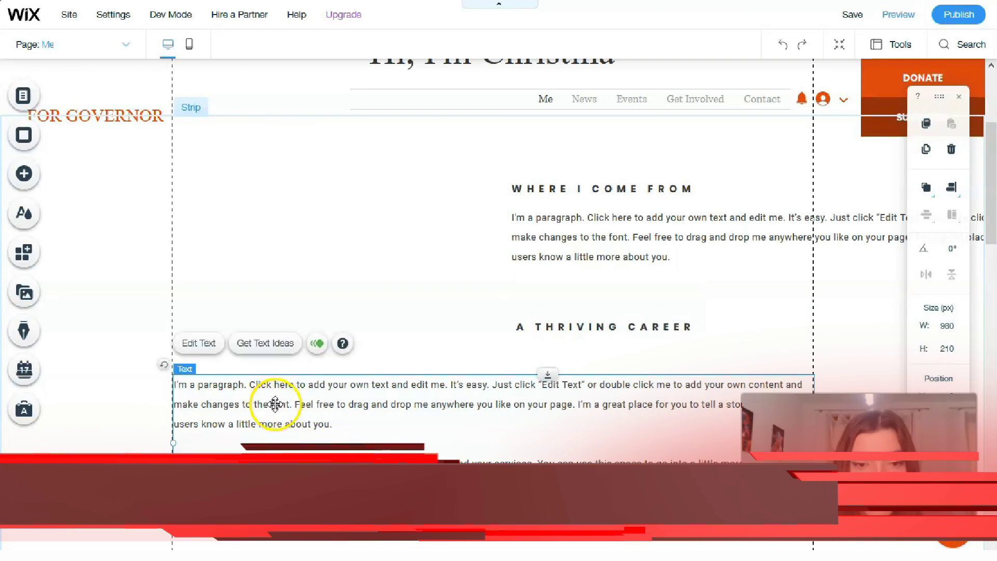
drag(408, 398, 620, 394)
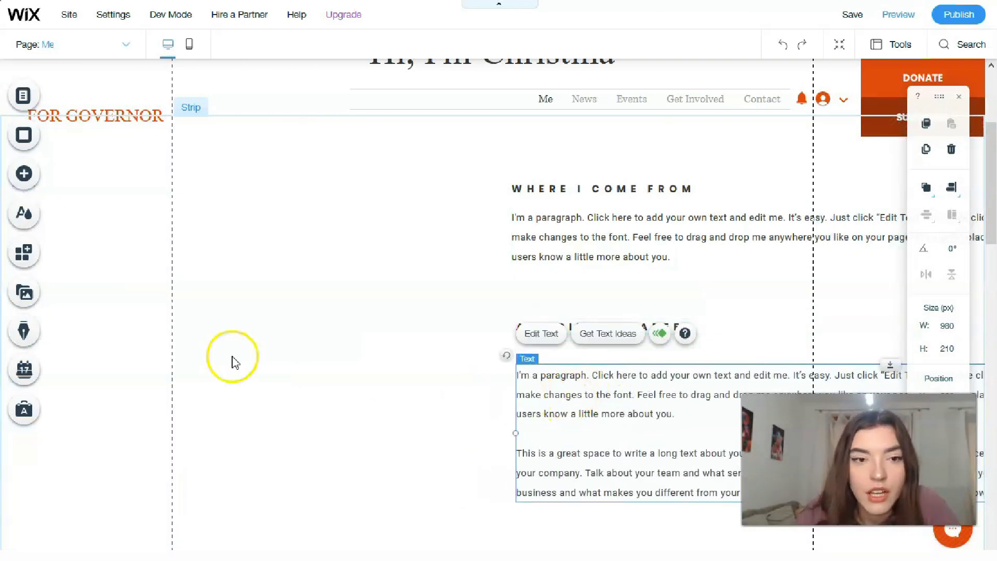
Open the Free Wix Images collection for adding an image to the Me page.
click(23, 174)
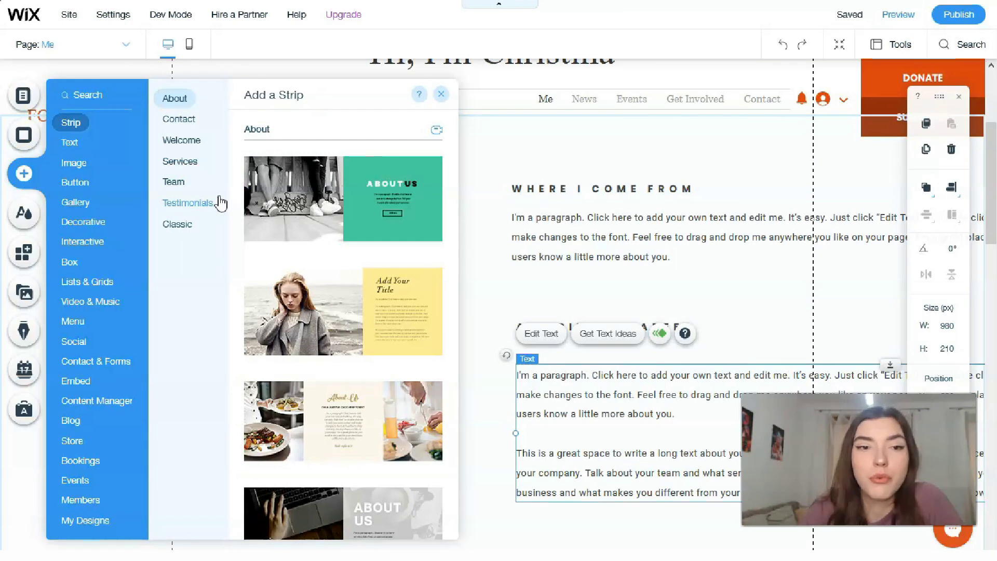
click(72, 141)
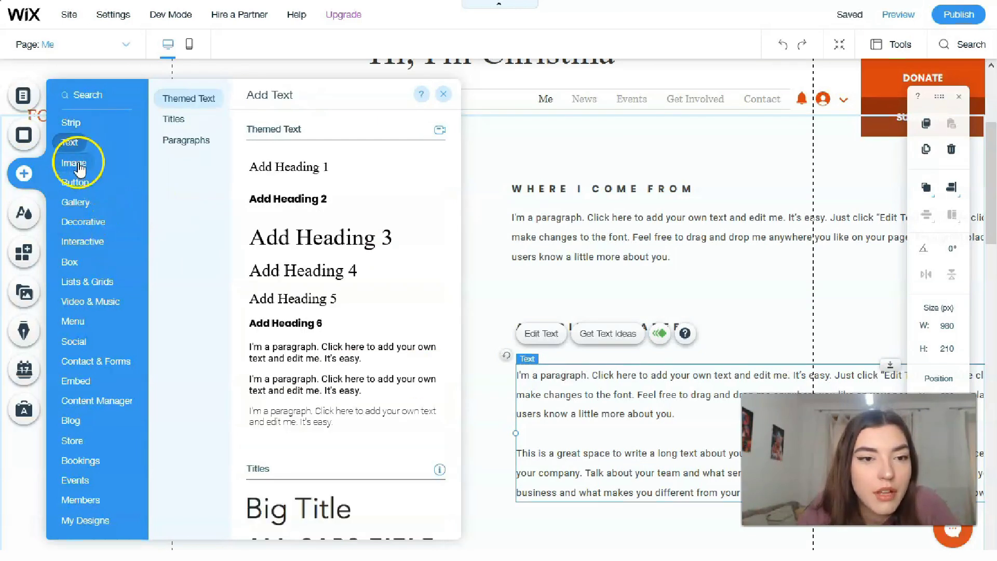
click(76, 163)
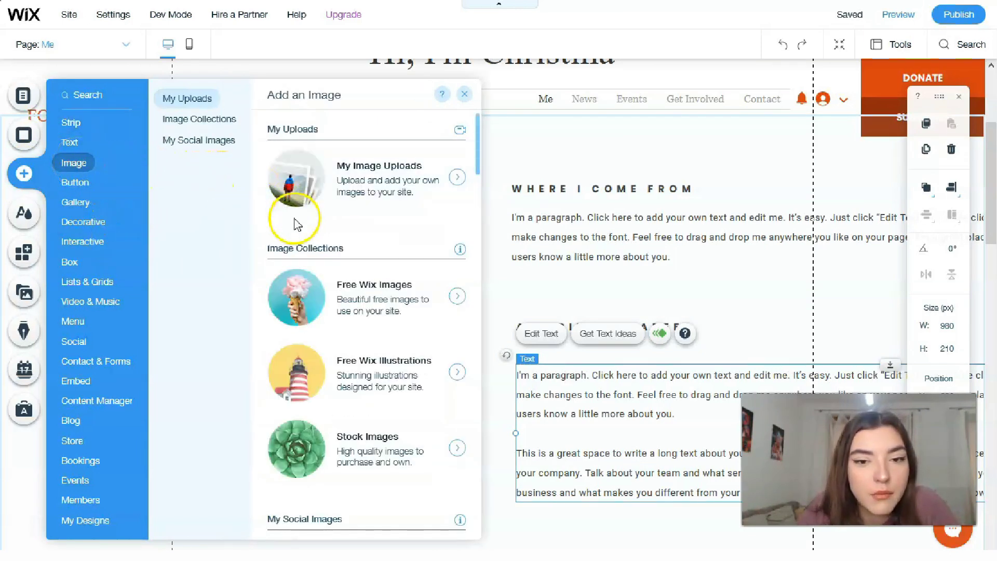
click(462, 297)
click(391, 280)
click(395, 282)
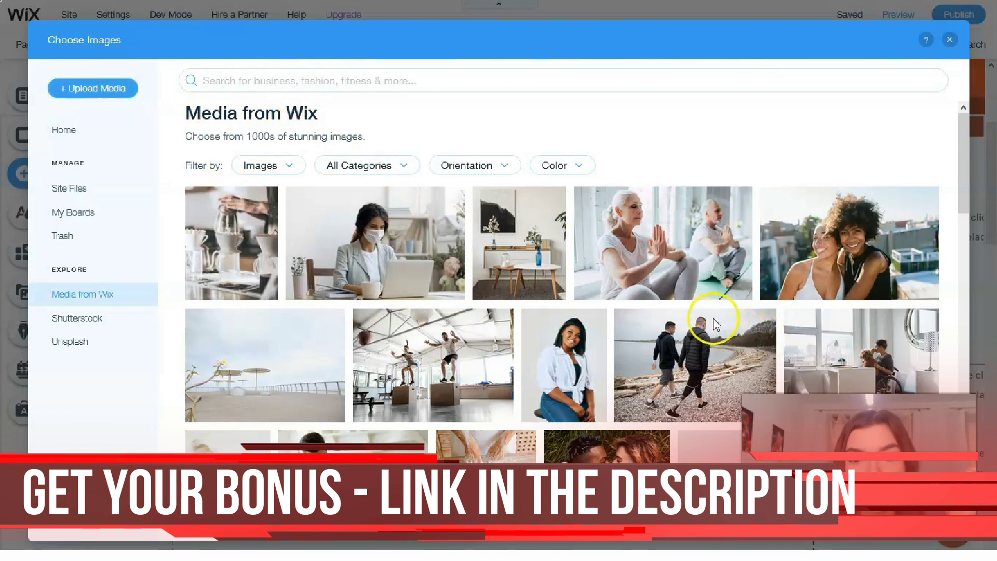
Pick the portrait of the confident woman in the white shirt from the free images and add it to the page.
scroll(675, 319, down, 1)
scroll(642, 312, down, 3)
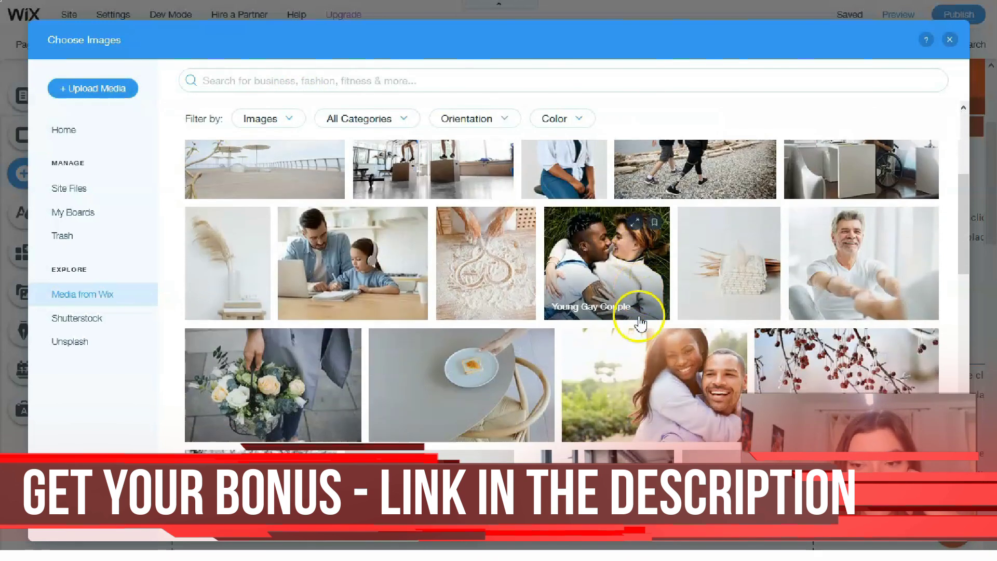
scroll(638, 322, up, 3)
click(570, 280)
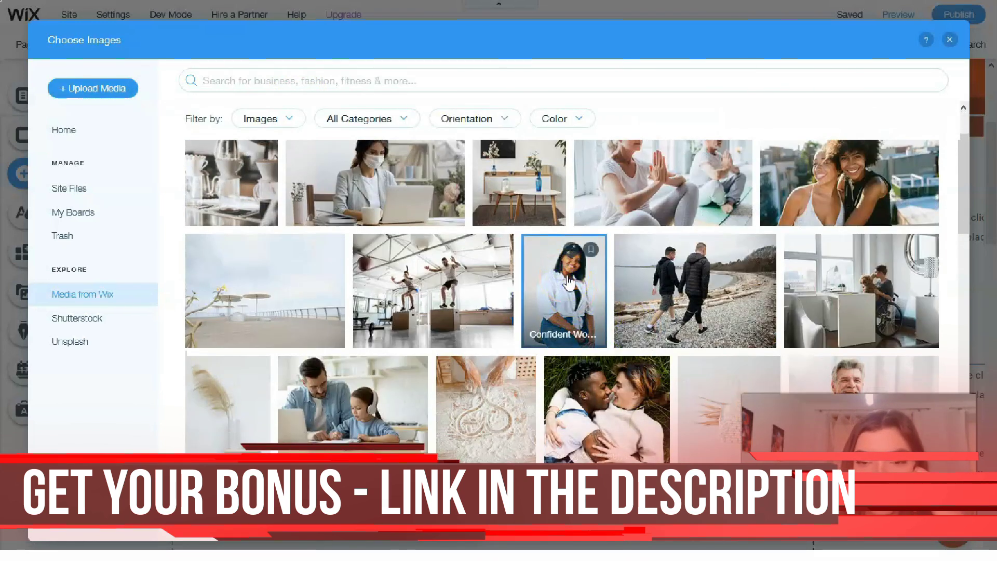
scroll(550, 311, down, 10)
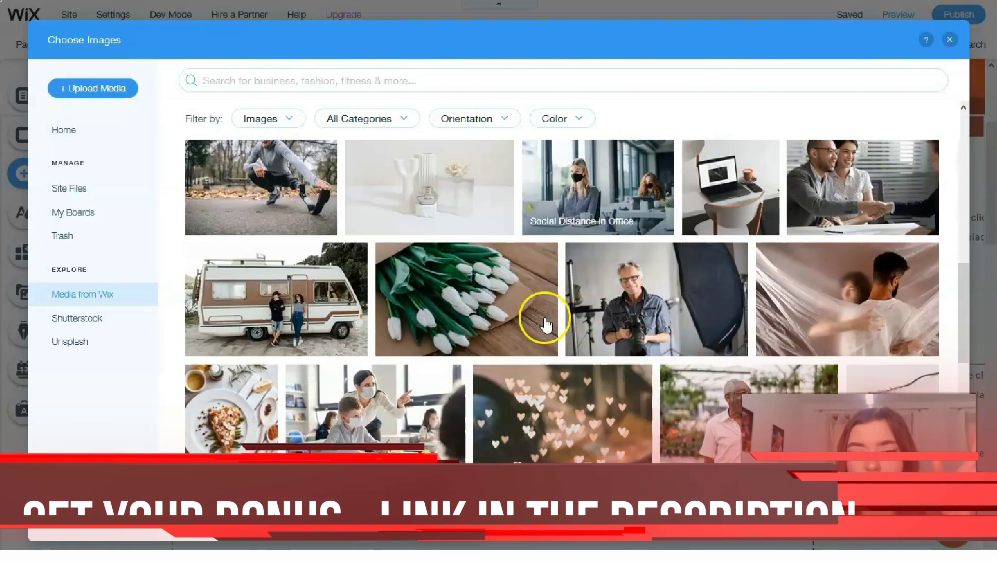
scroll(542, 322, down, 10)
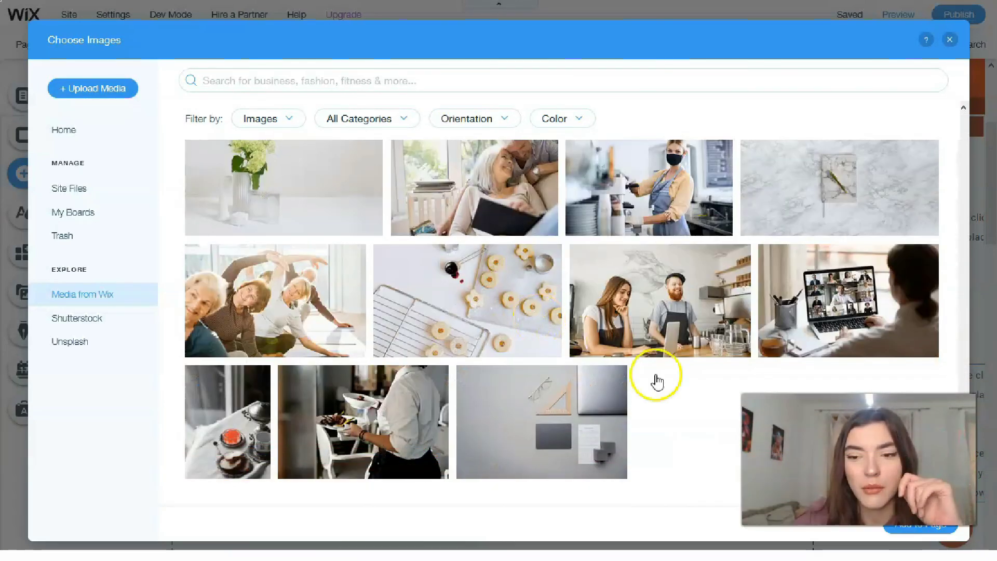
click(897, 535)
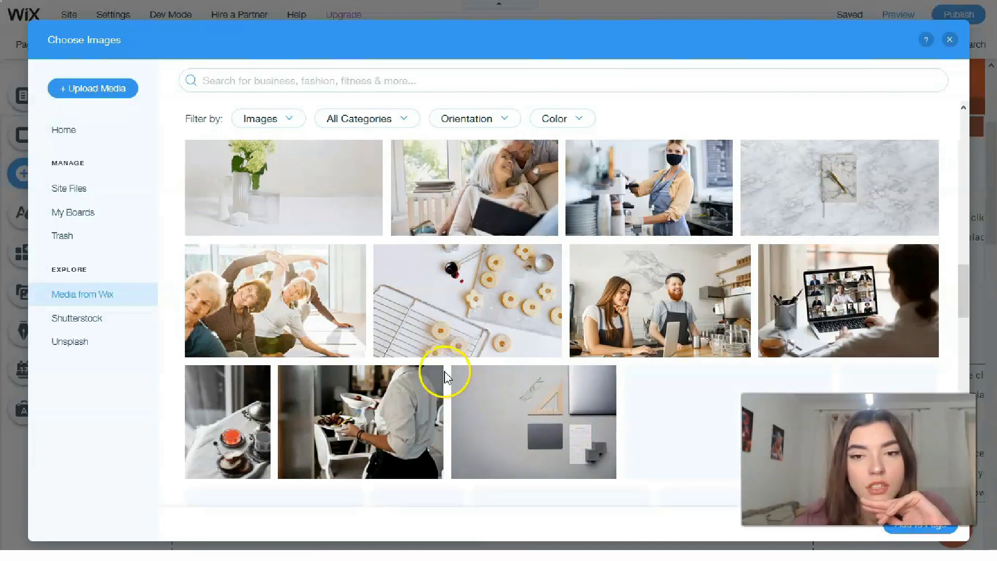
click(937, 537)
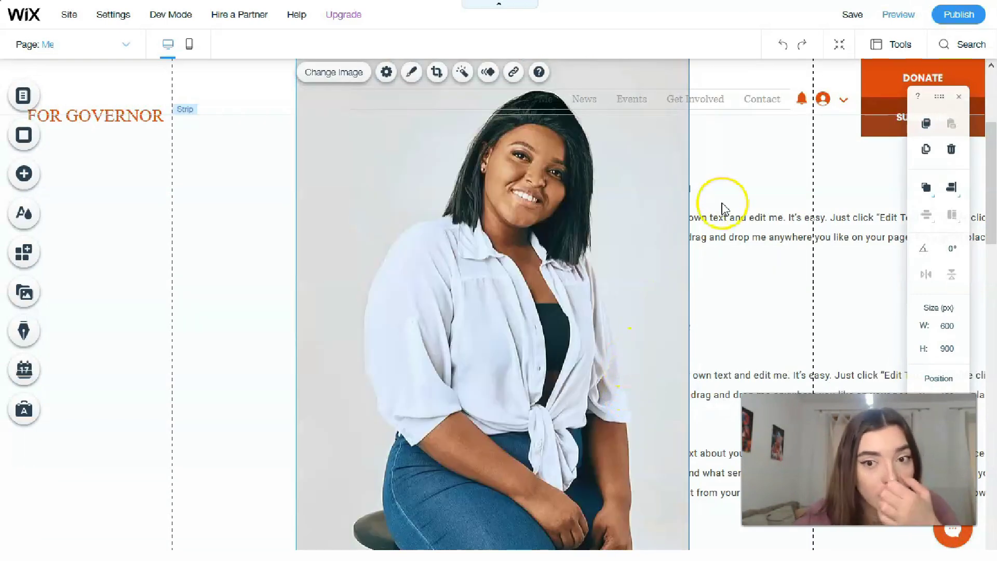
Shrink the portrait to about 372 × 558 px and place it in the empty area beside the "WHERE I COME FROM" text.
drag(321, 203, 256, 251)
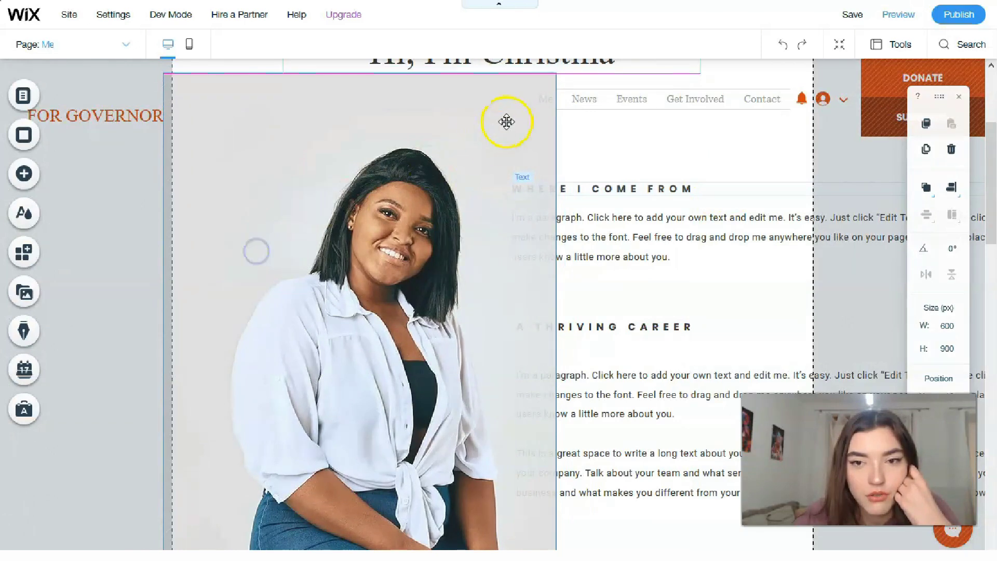
drag(551, 73, 549, 81)
drag(498, 146, 369, 229)
drag(322, 289, 333, 268)
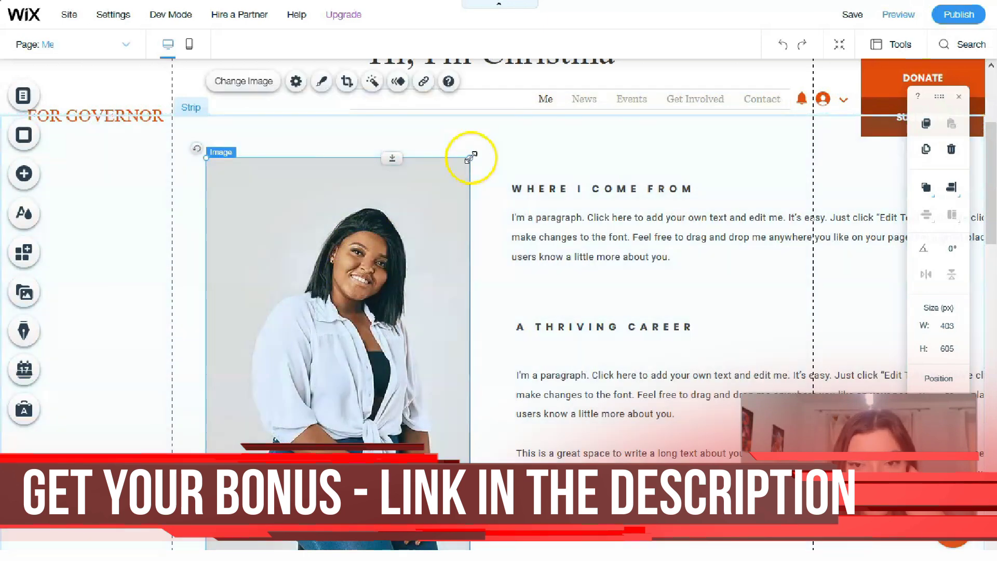
drag(443, 180, 442, 182)
drag(363, 319, 330, 379)
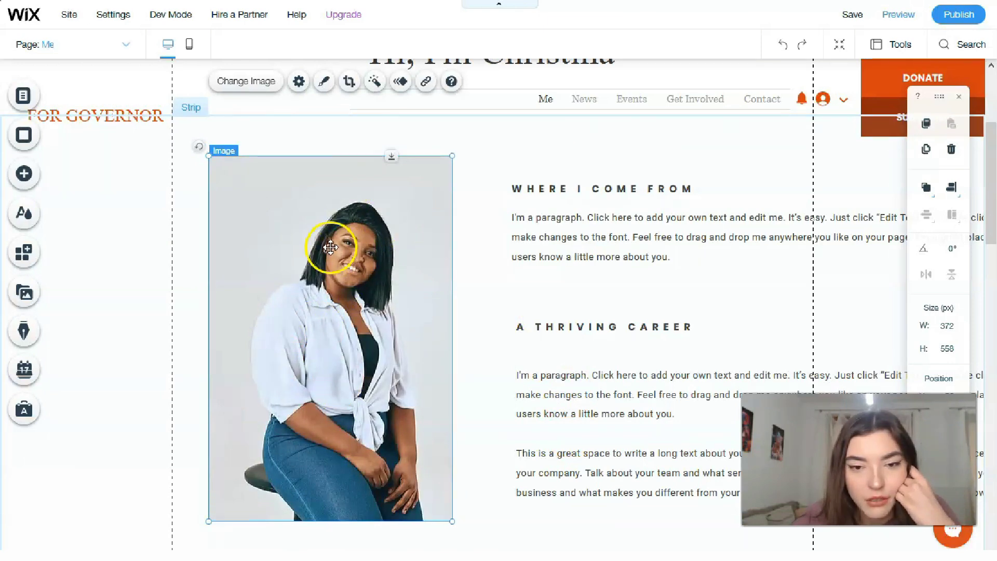
Crop the portrait image with the circle shape.
key(ctrl+shift+f)
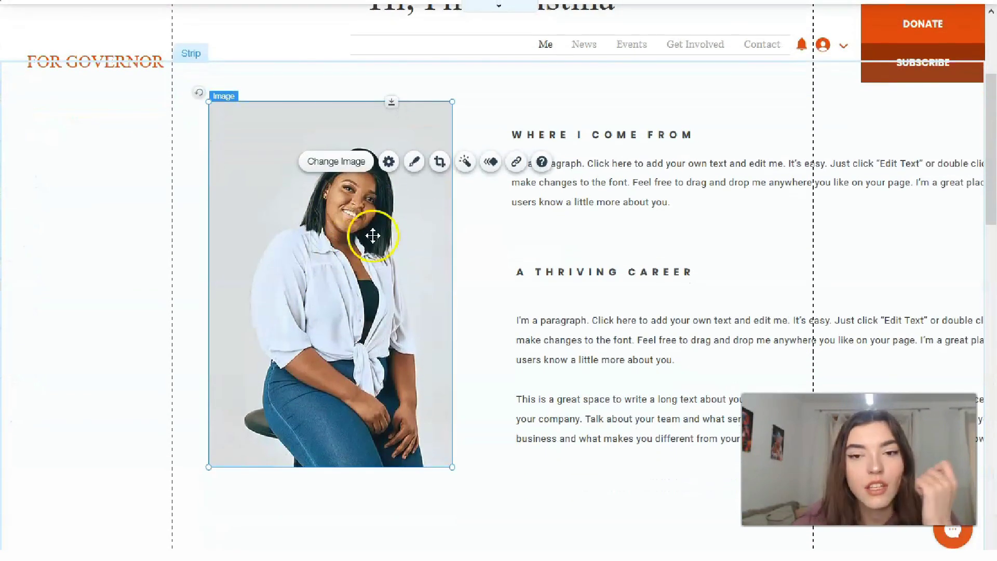
click(413, 162)
click(667, 243)
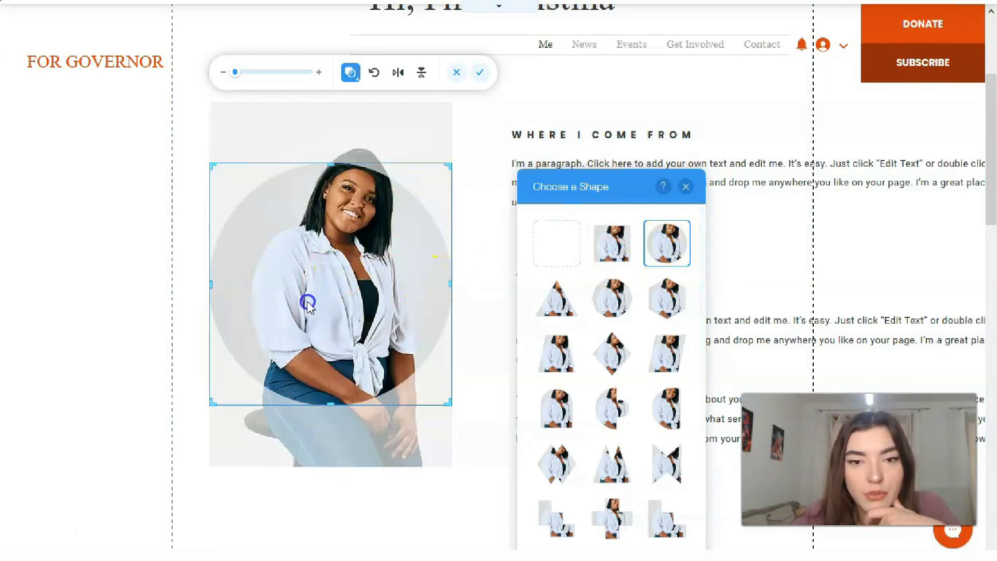
click(336, 203)
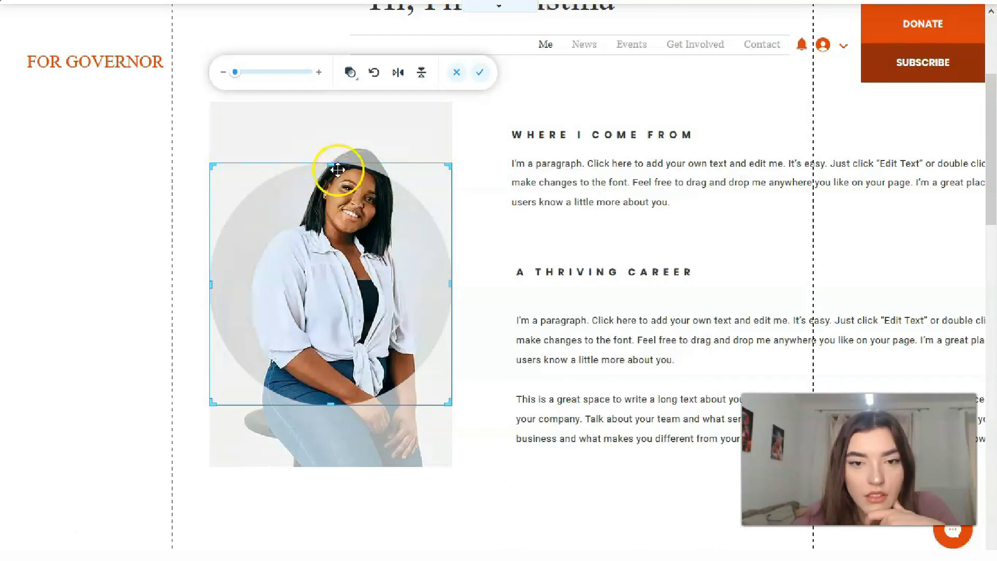
Zoom in slightly on the portrait and reposition it so the face sits inside the circular crop, then apply the crop.
drag(448, 165, 472, 141)
drag(378, 223, 301, 236)
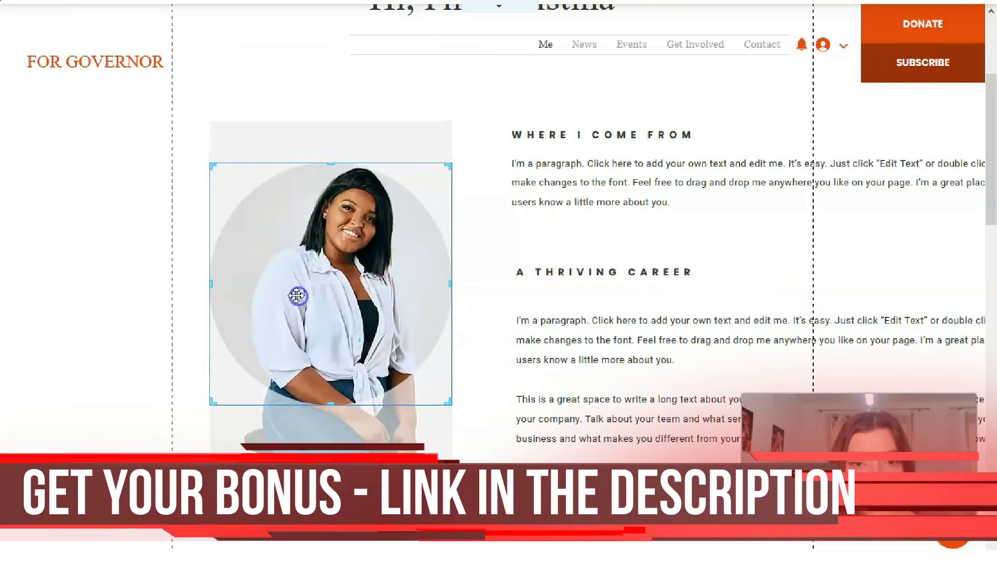
double_click(297, 296)
drag(239, 133, 230, 154)
drag(356, 263, 339, 302)
drag(238, 133, 251, 139)
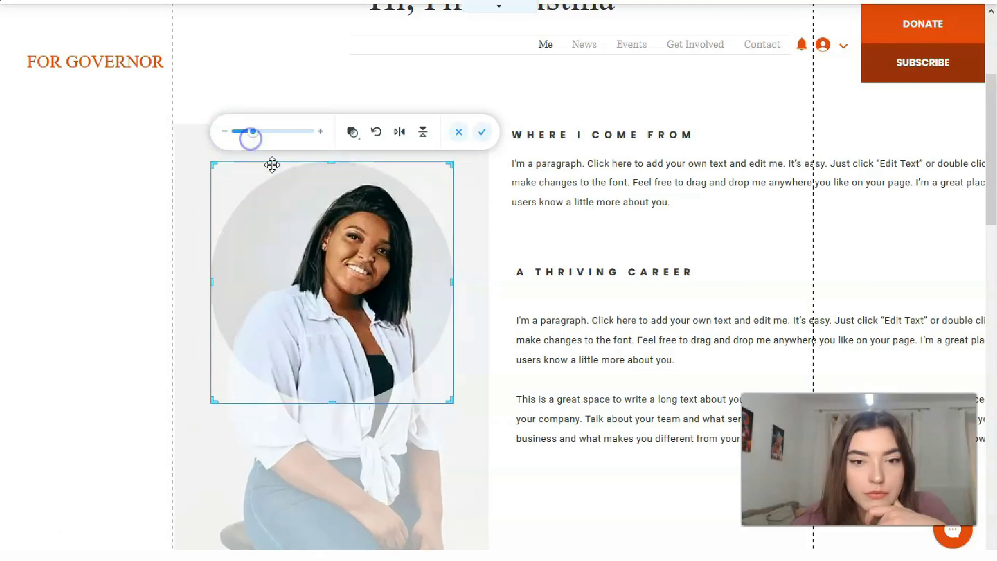
drag(366, 264, 344, 253)
click(491, 357)
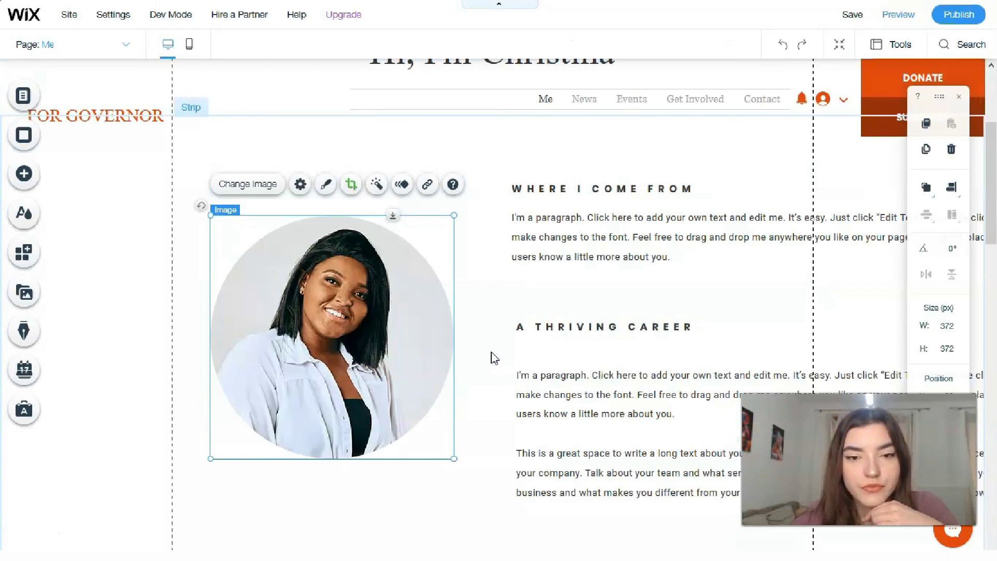
Resize the circular portrait to about 329 × 329 px and position it beside the "WHERE I COME FROM" text.
mouse_move(372, 279)
mouse_down()
mouse_move(374, 314)
mouse_move(363, 267)
mouse_move(366, 275)
mouse_up()
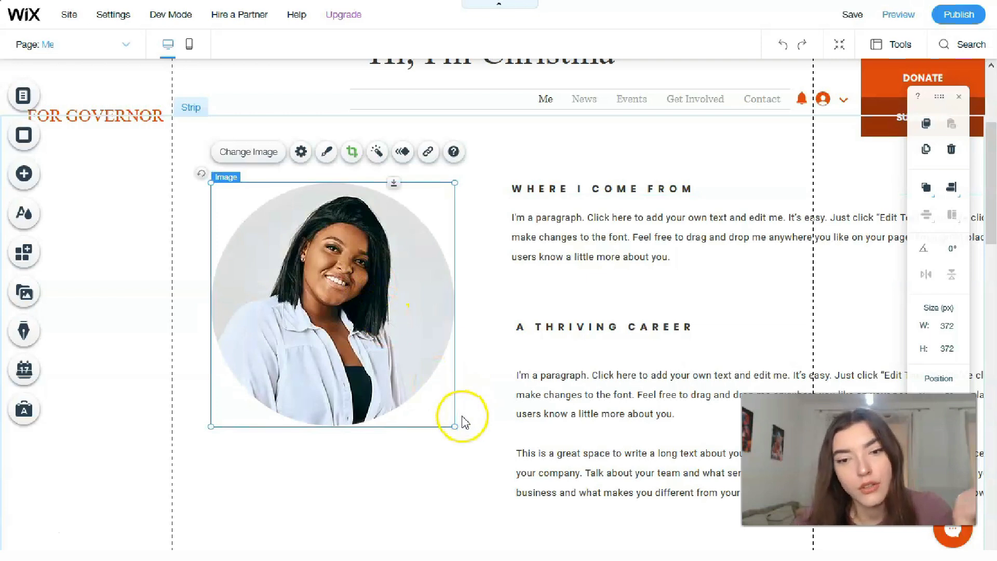
drag(455, 426, 435, 387)
mouse_move(351, 314)
mouse_down()
mouse_move(367, 314)
mouse_move(350, 326)
mouse_up()
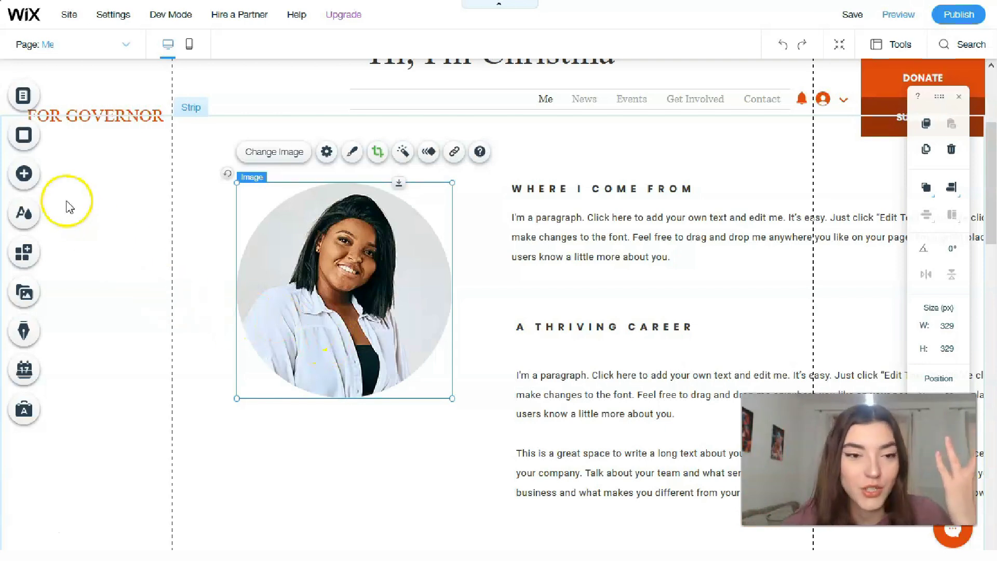
Browse the decorative elements available to add, including lines, arrows, basic shapes, icons, Animals & Nature, and Logos & Badges.
click(22, 187)
click(71, 142)
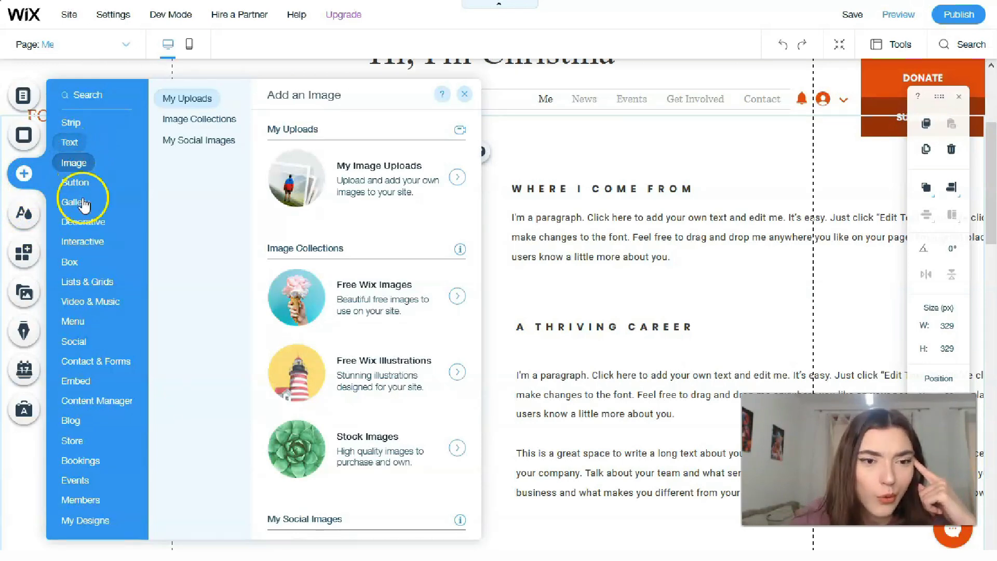
click(84, 222)
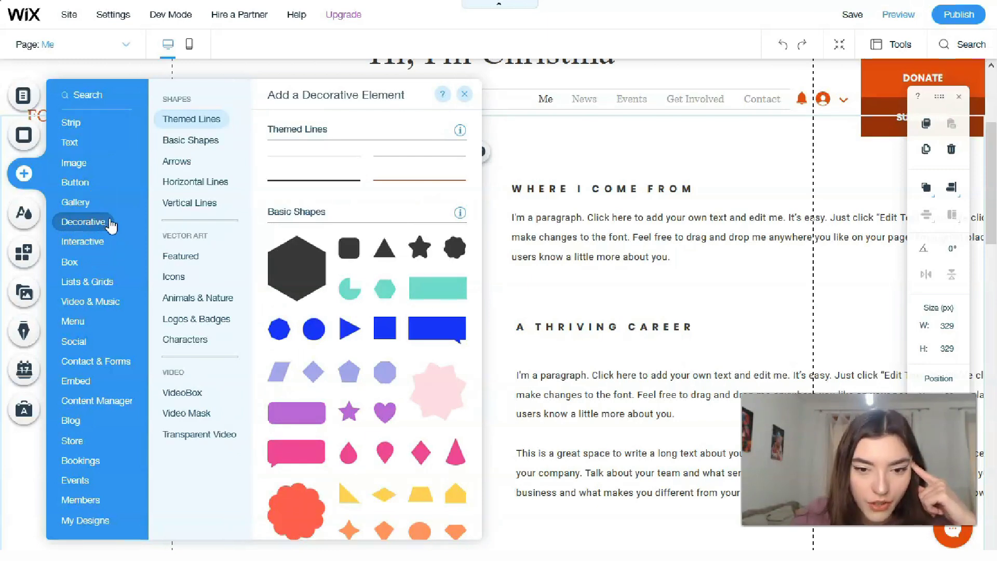
click(203, 203)
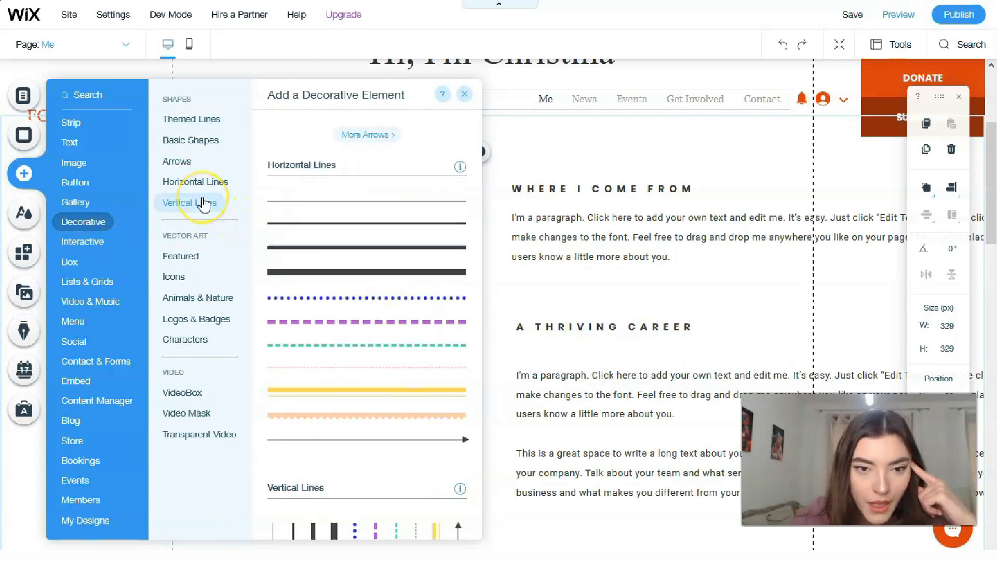
click(195, 182)
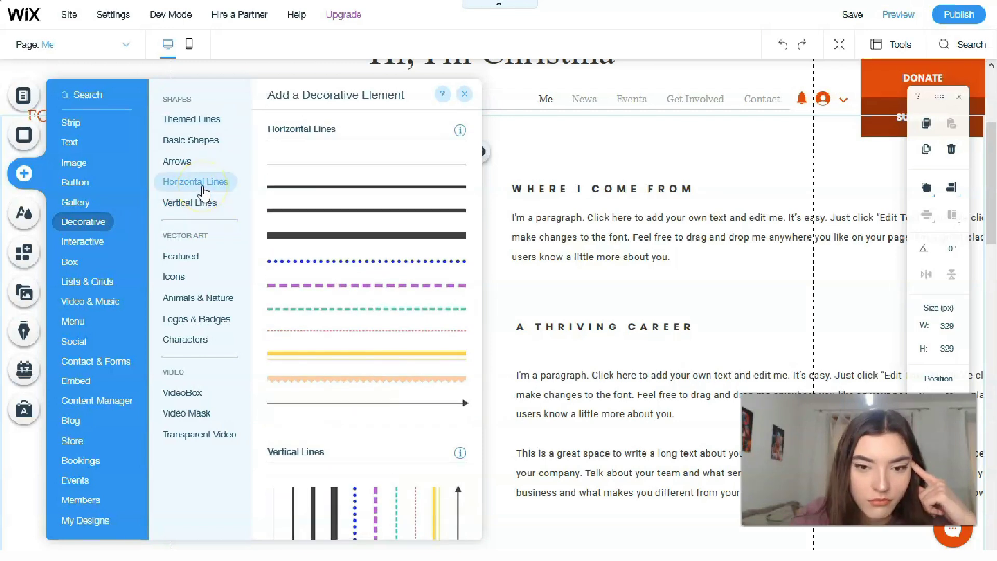
click(188, 163)
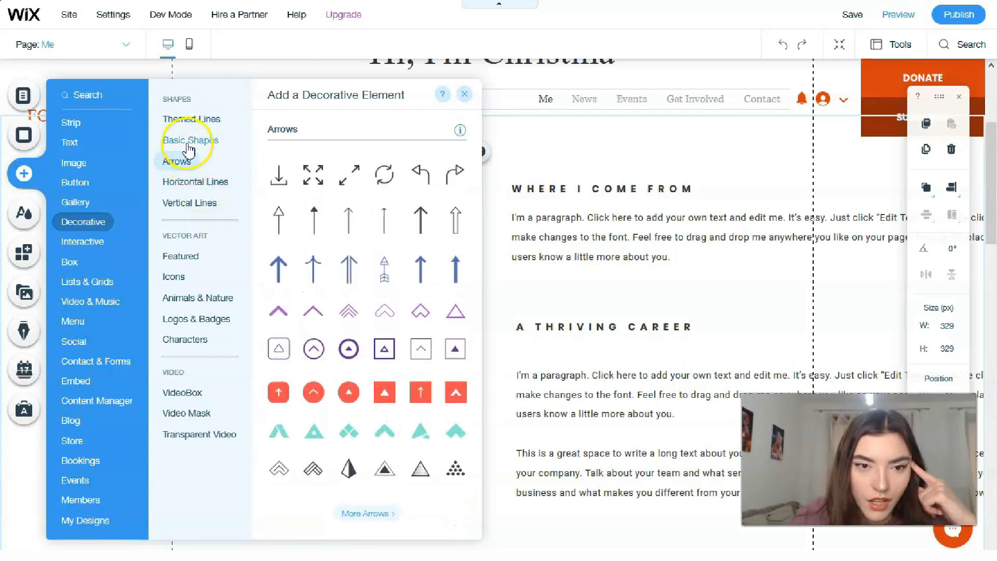
click(187, 148)
click(186, 125)
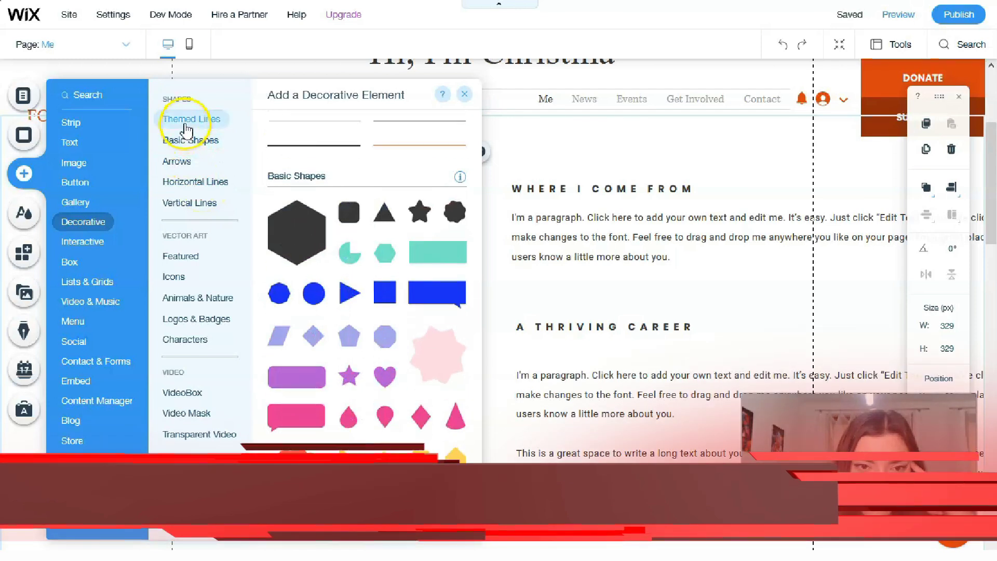
click(183, 304)
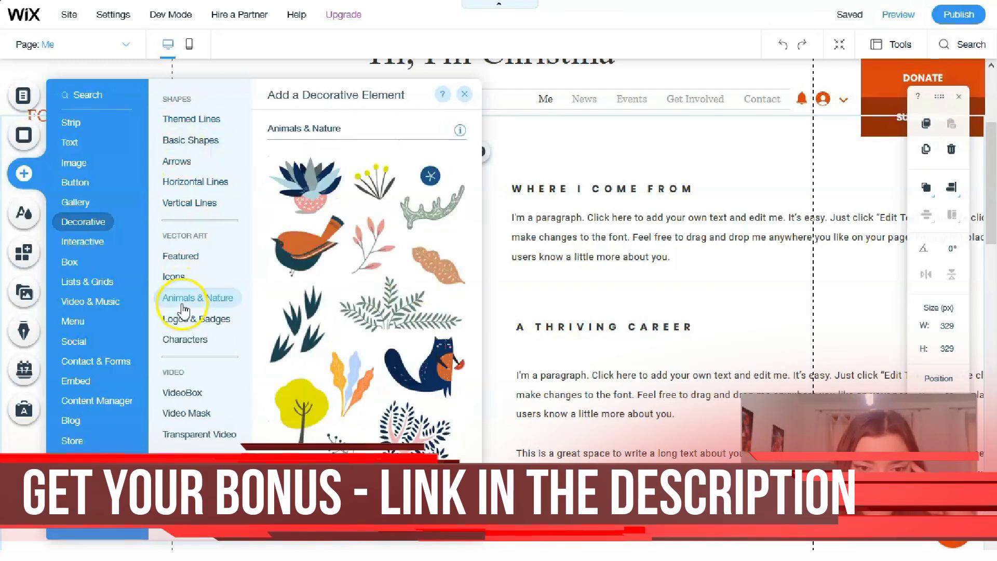
click(173, 276)
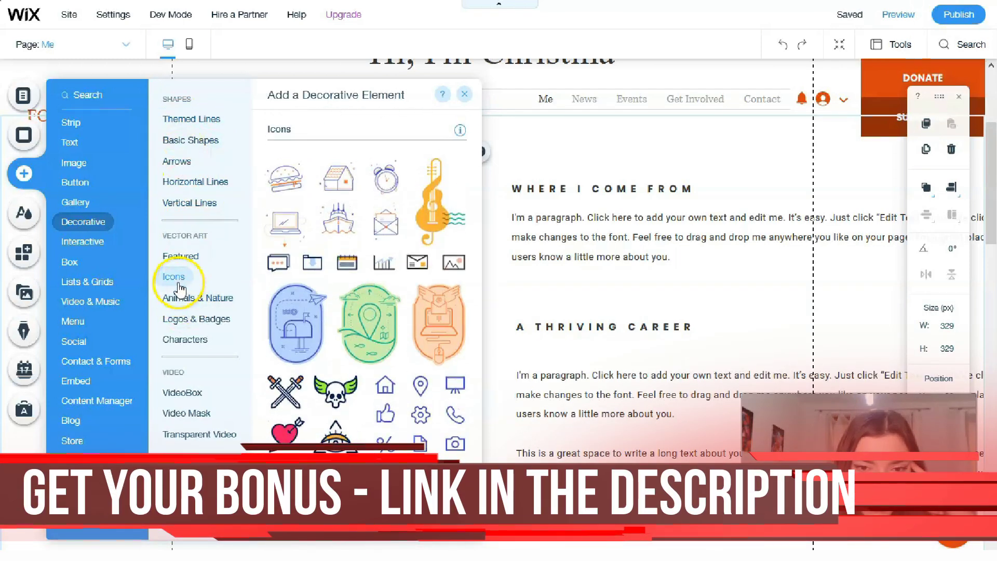
click(176, 305)
click(179, 318)
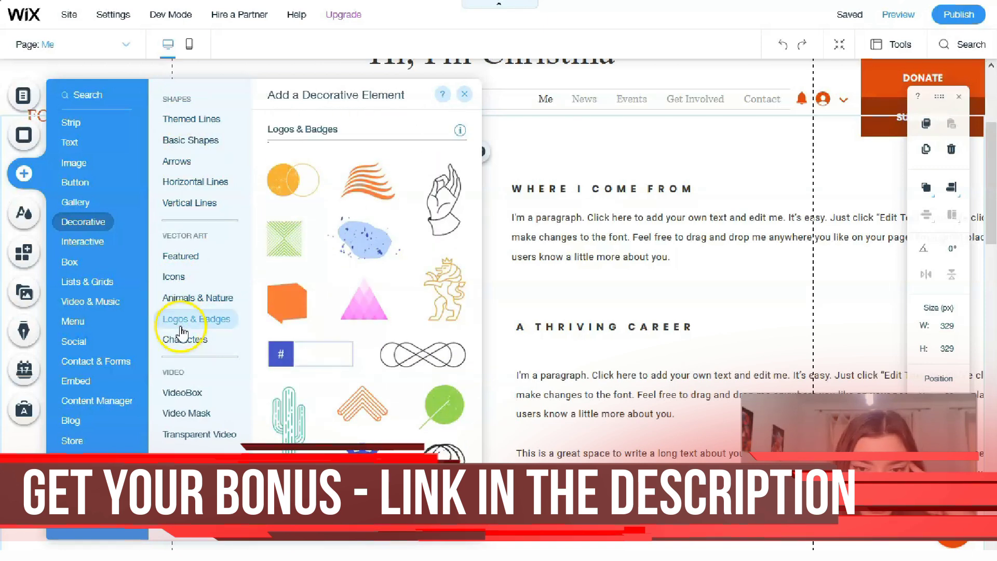
Look through the Logos & Badges and Characters artwork, and open the full Logos & Badges vector art collection.
scroll(415, 340, down, 3)
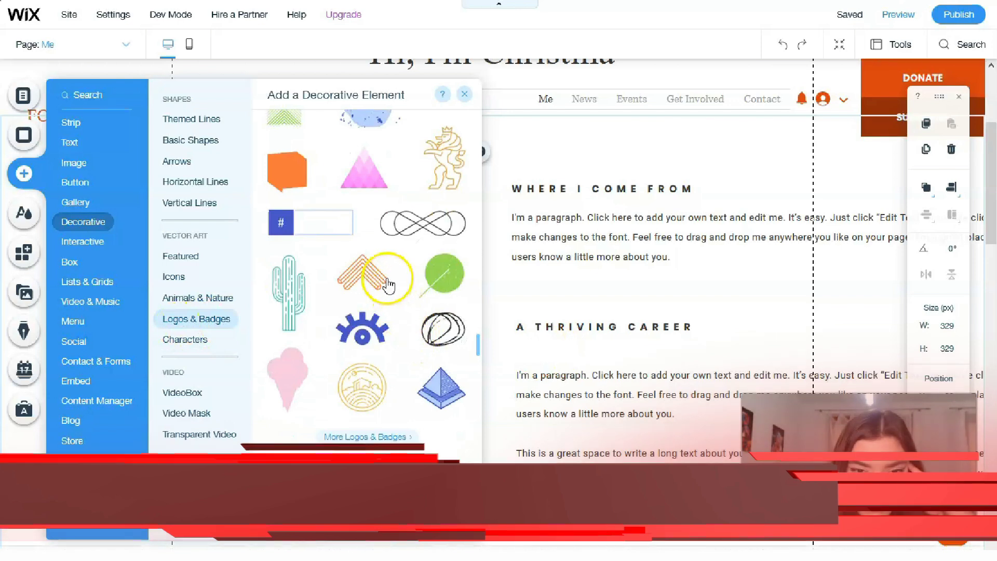
scroll(391, 285, down, 12)
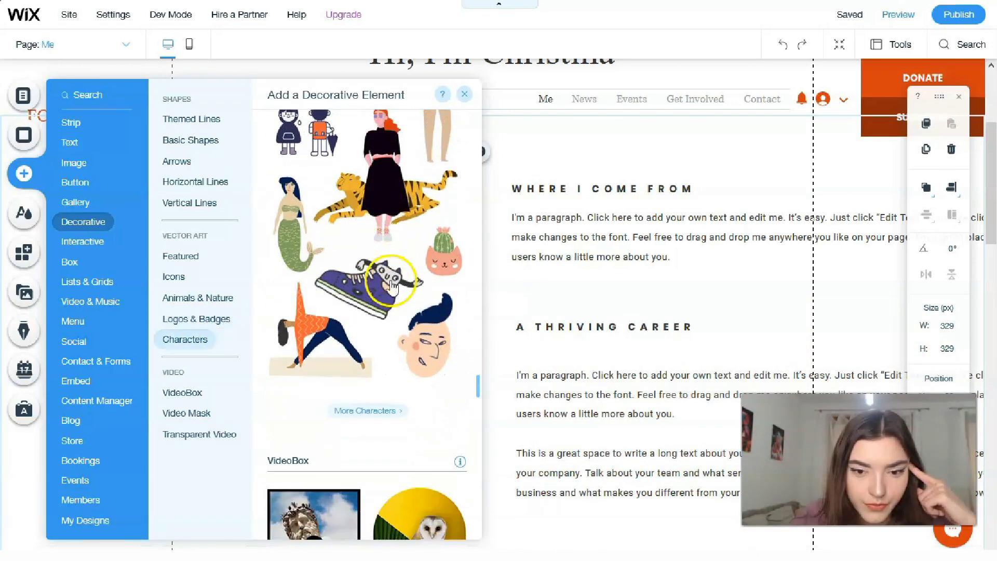
scroll(390, 285, up, 6)
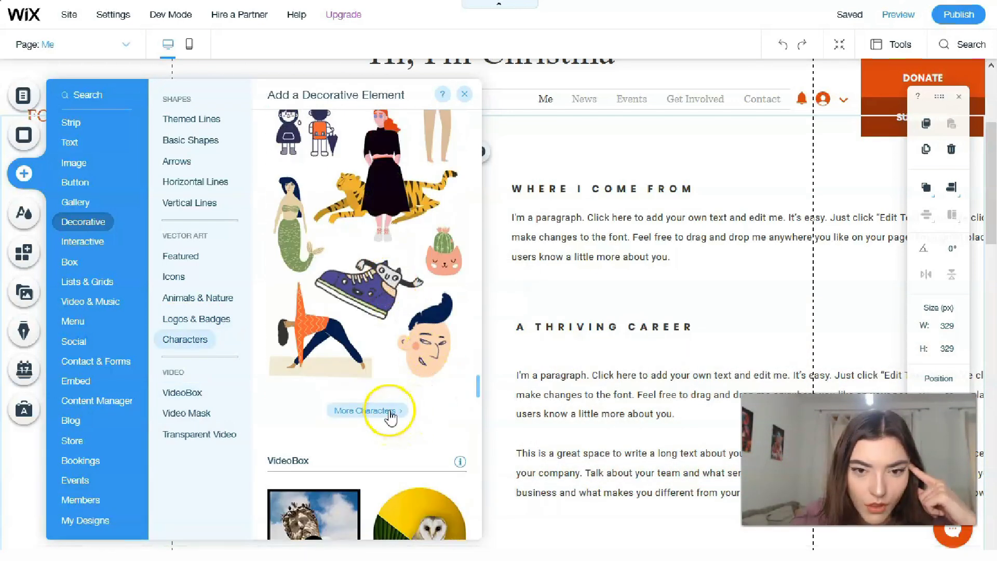
scroll(393, 411, up, 6)
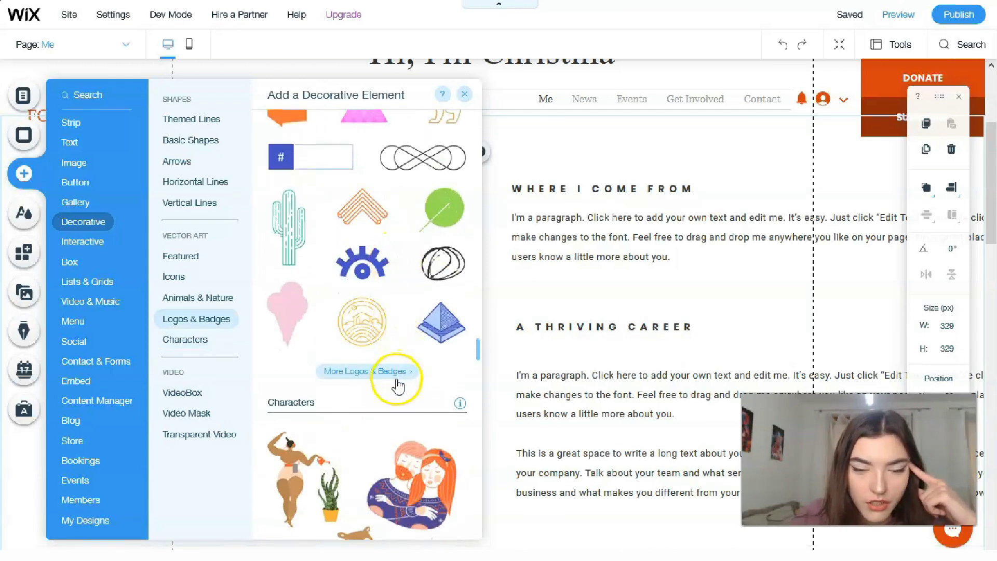
click(407, 369)
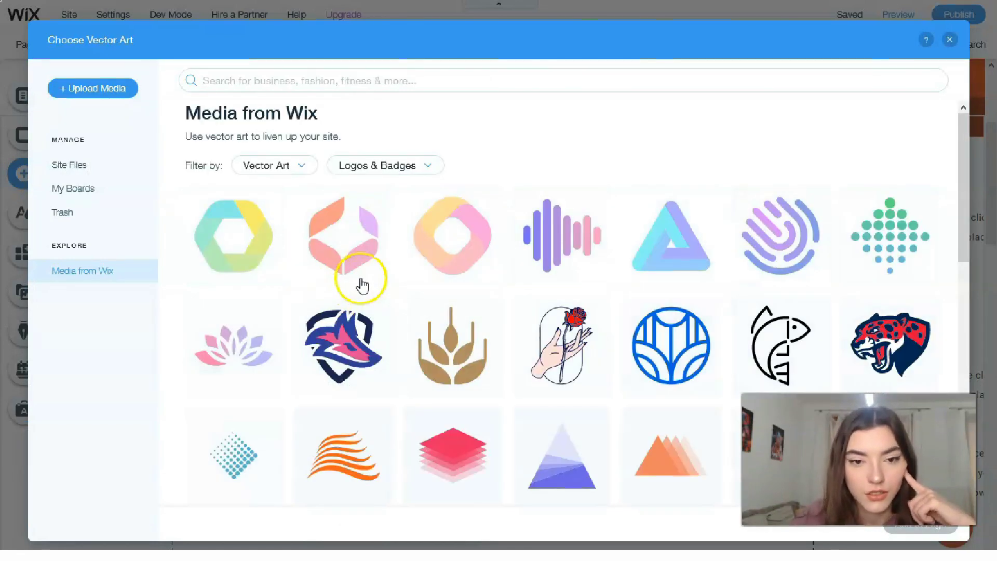
Examine the Logos & Badges vector art and the available filter categories for a suitable decoration.
scroll(467, 327, down, 7)
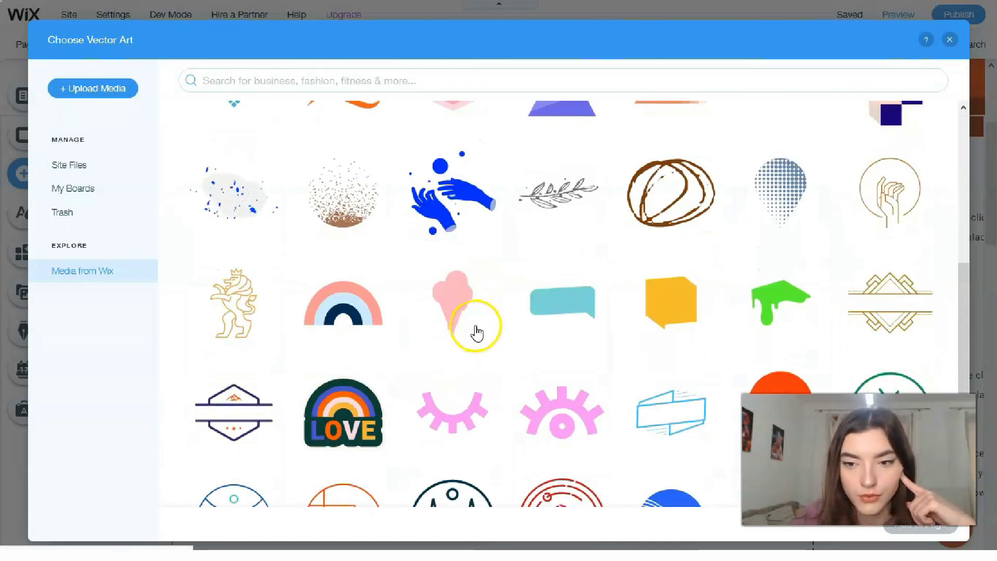
scroll(525, 335, down, 4)
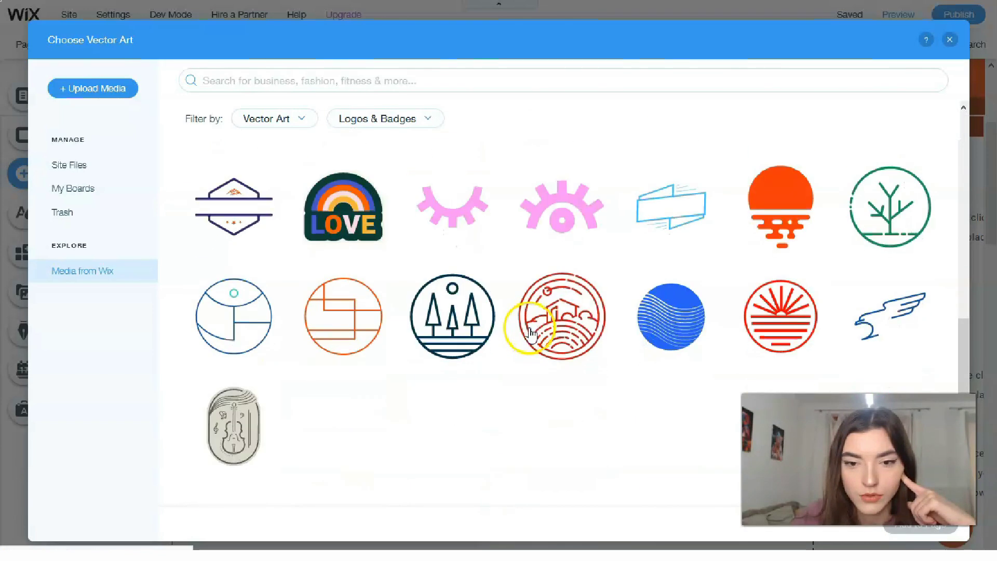
scroll(530, 332, down, 2)
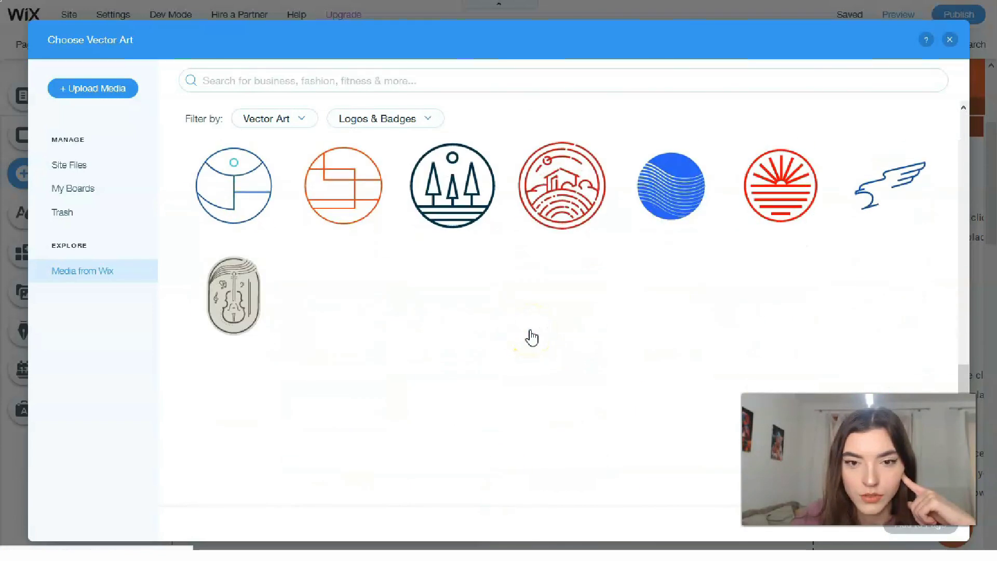
scroll(532, 337, up, 4)
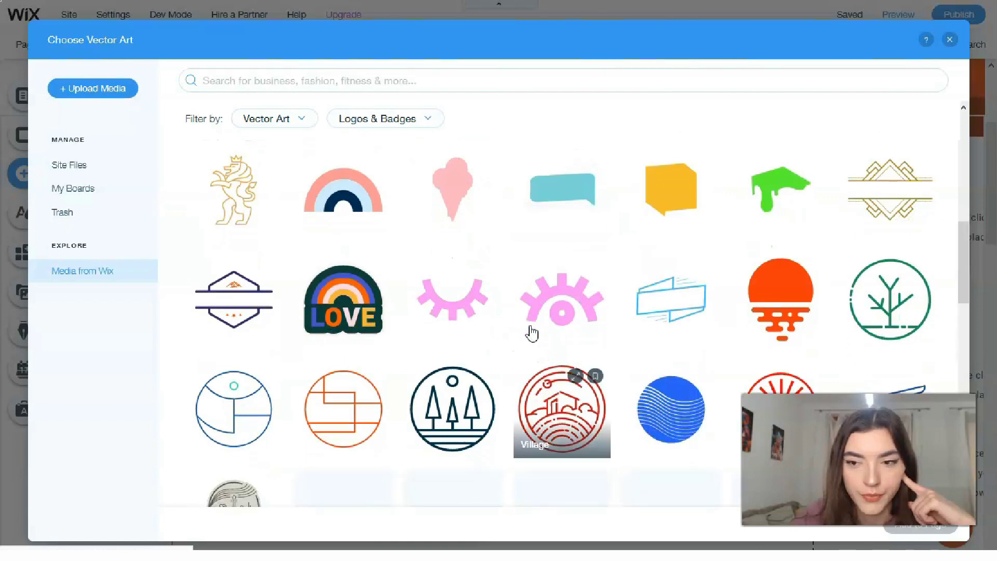
scroll(532, 335, down, 3)
scroll(532, 334, up, 3)
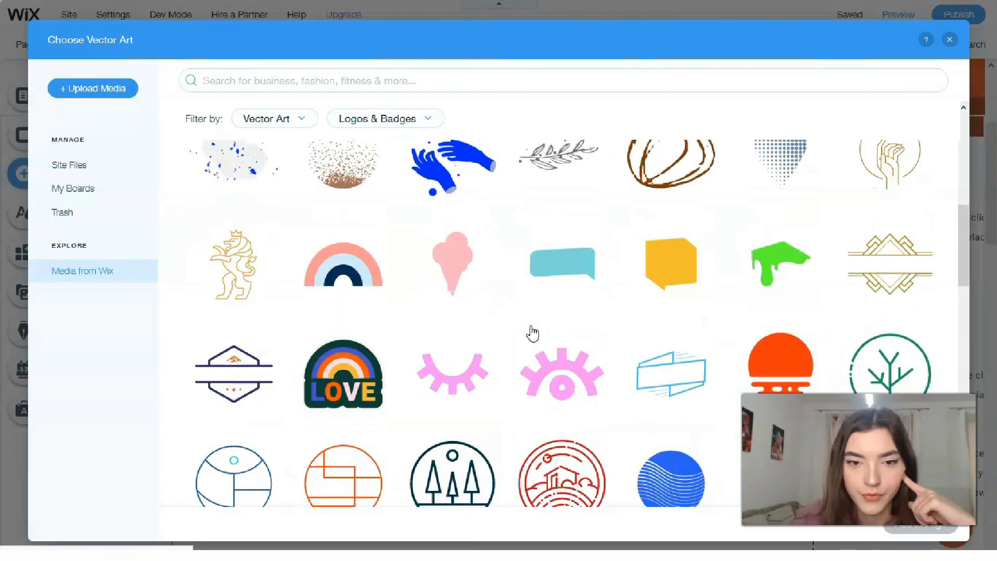
scroll(531, 333, up, 2)
scroll(532, 332, up, 3)
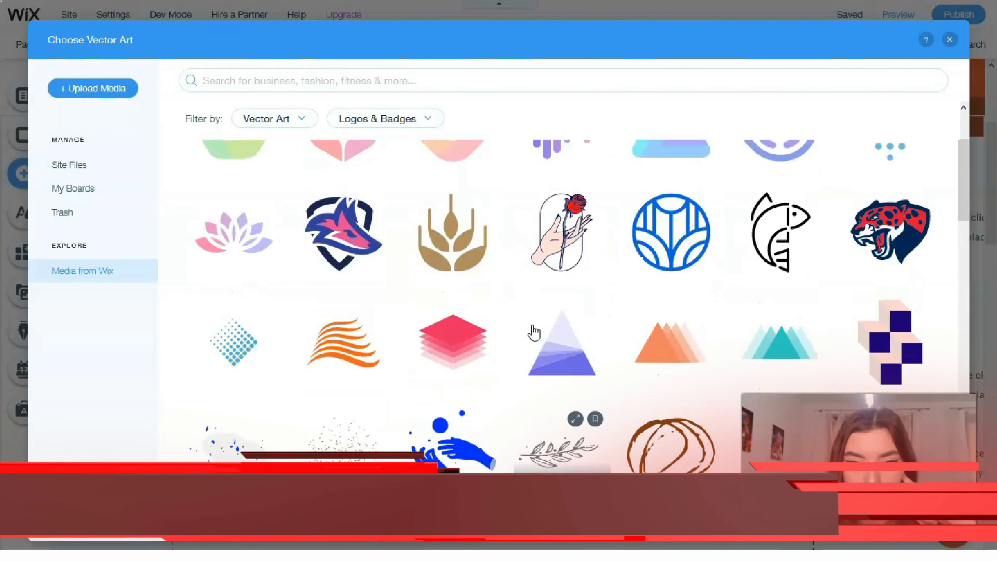
scroll(529, 333, up, 2)
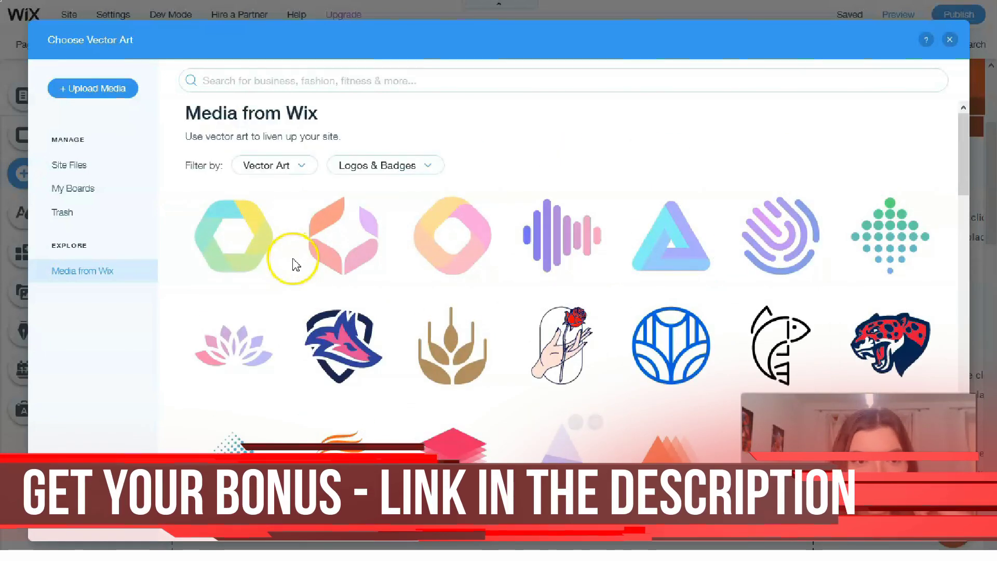
click(424, 167)
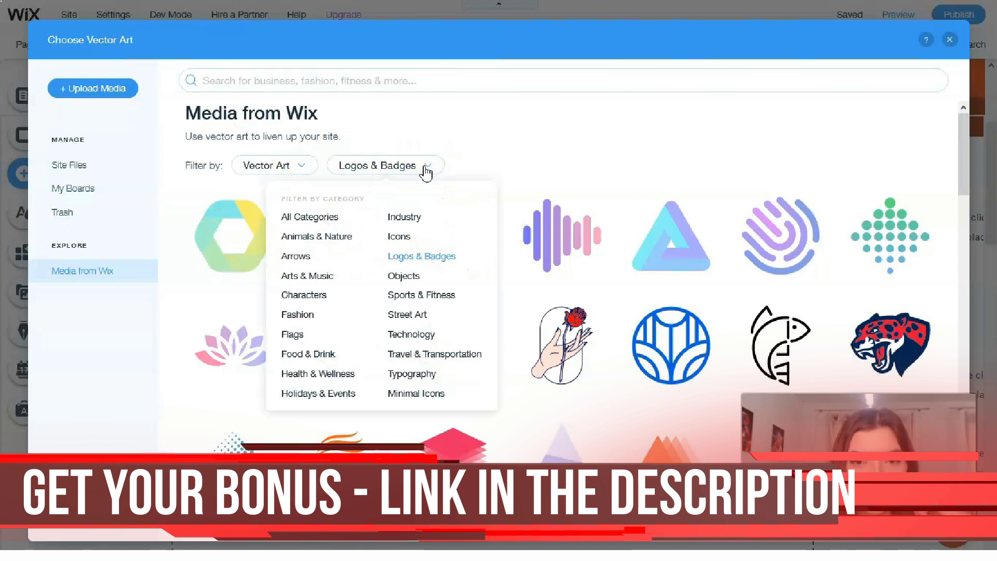
click(425, 168)
Add the Leaf vector art from the Logos & Badges collection to the page.
scroll(638, 229, down, 5)
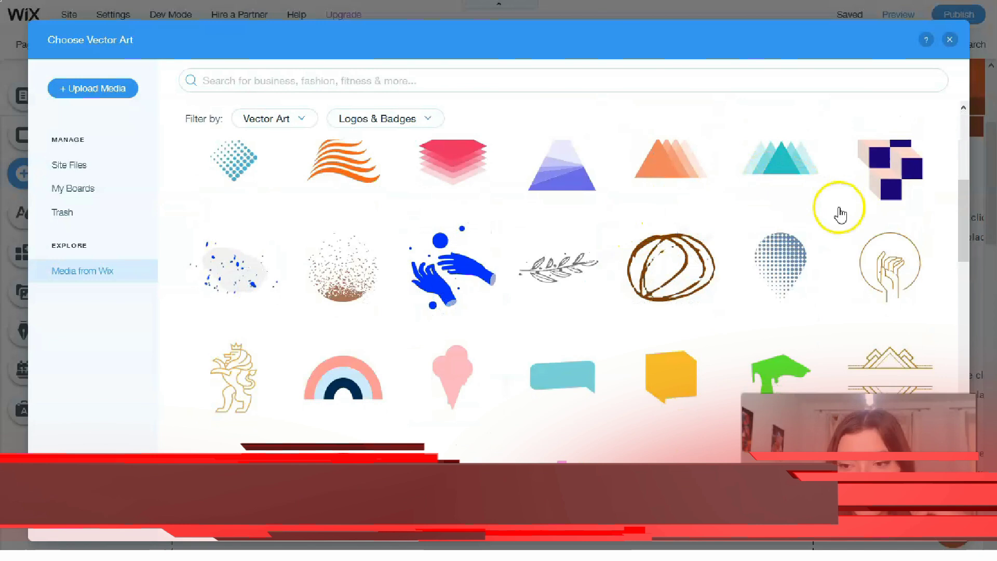
scroll(844, 218, down, 1)
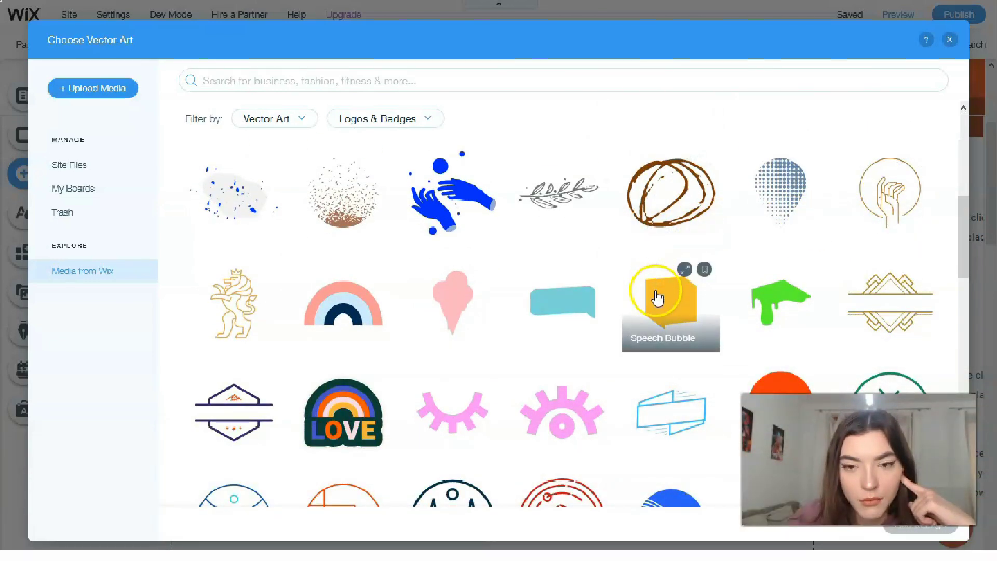
mouse_move(527, 197)
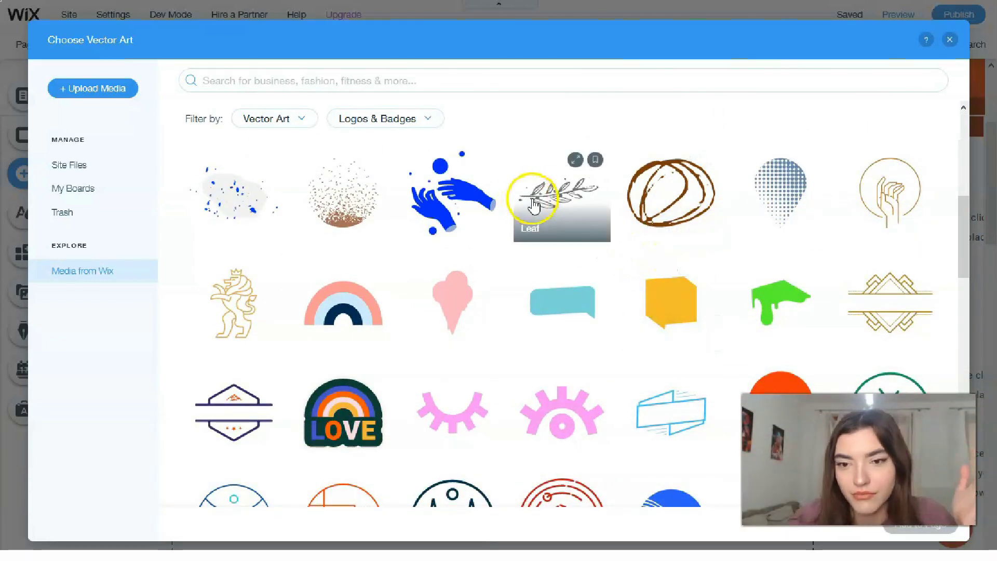
click(548, 218)
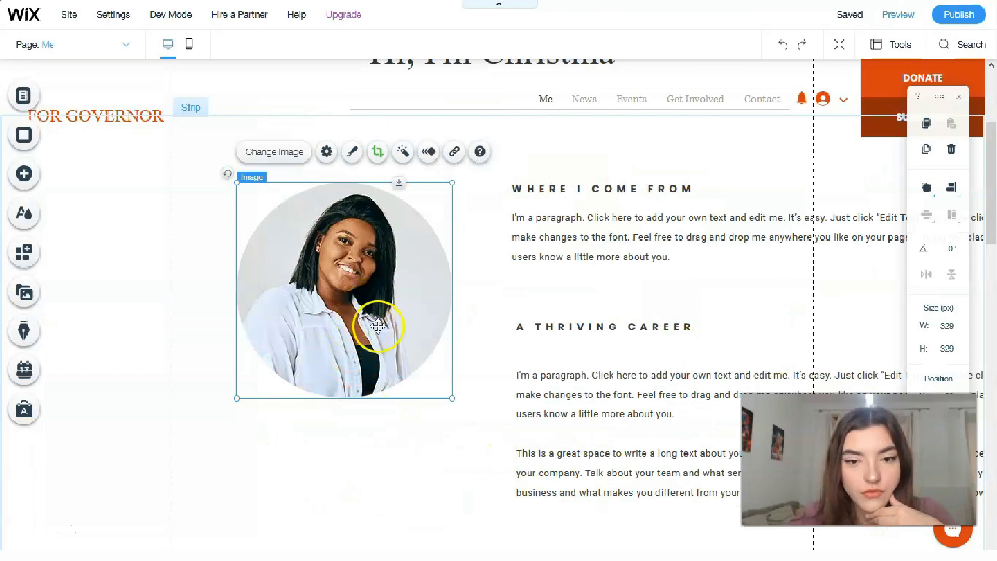
Place the leaf vector art below the circular portrait and shrink it to about 136 × 48 px.
scroll(482, 332, down, 1)
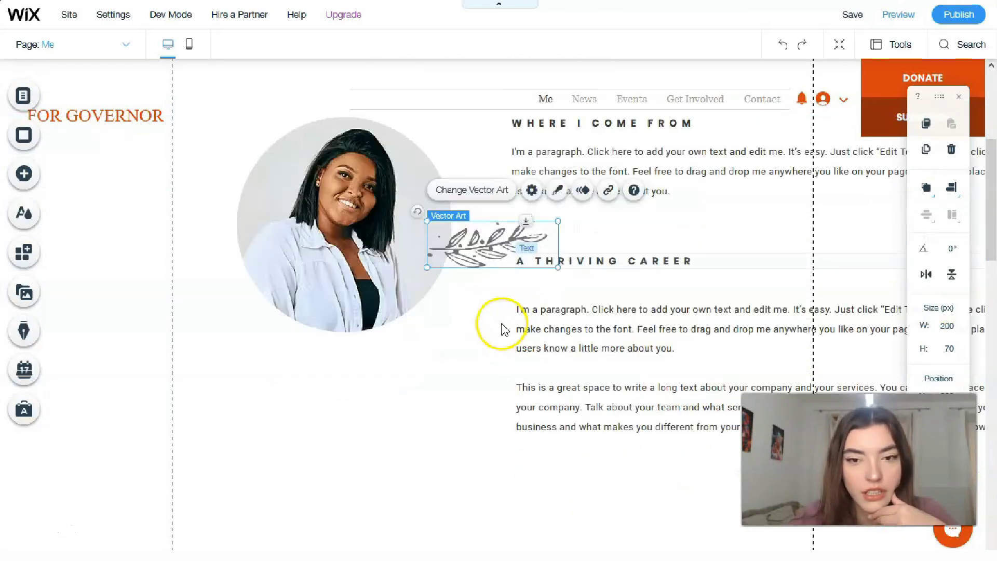
drag(452, 260, 333, 402)
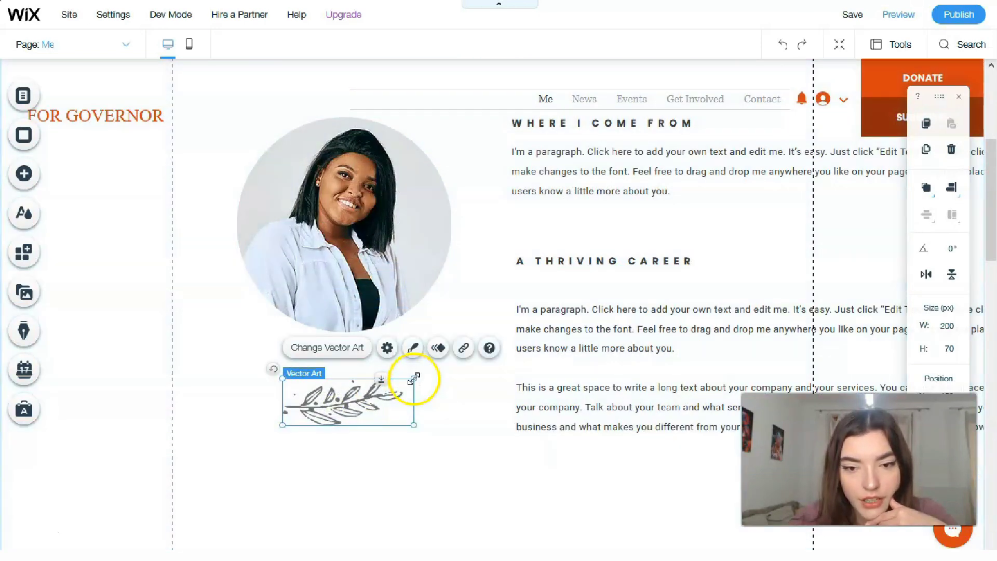
drag(414, 378, 384, 394)
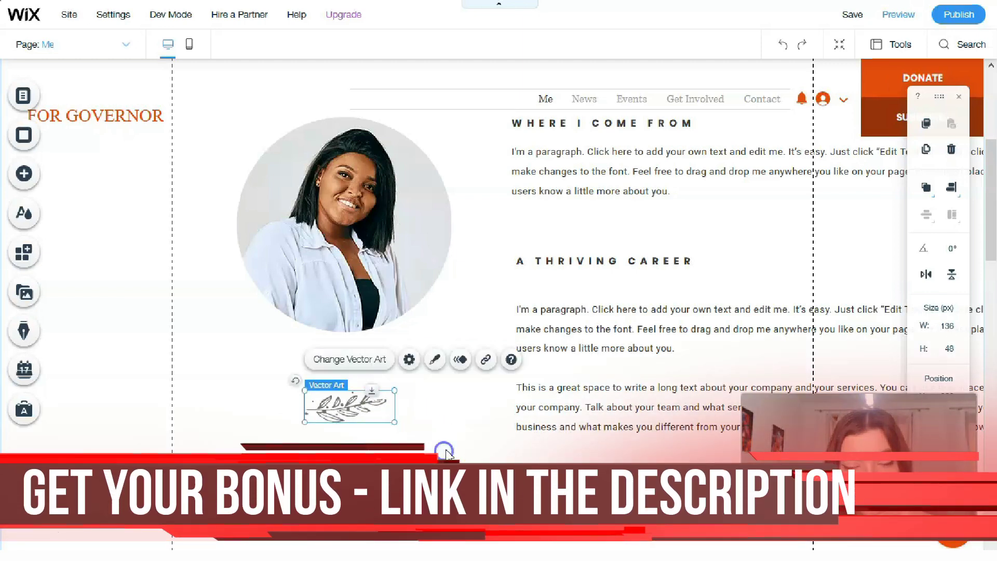
click(571, 457)
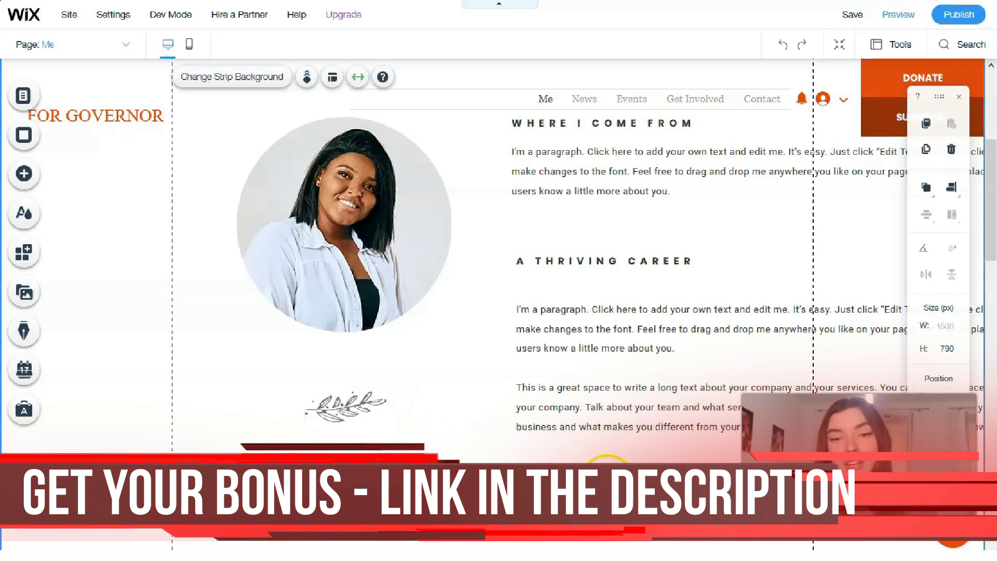
scroll(565, 459, up, 3)
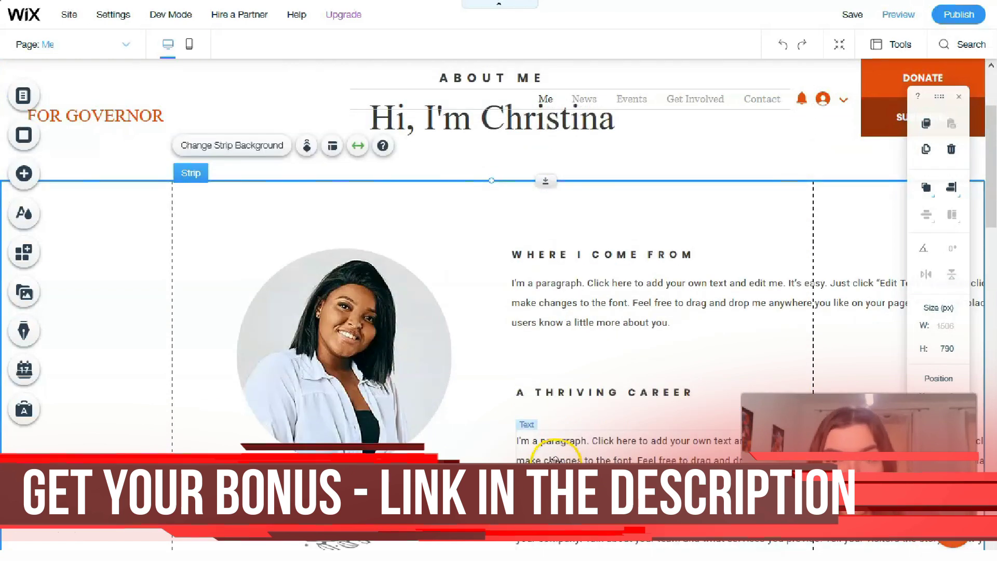
scroll(562, 458, down, 1)
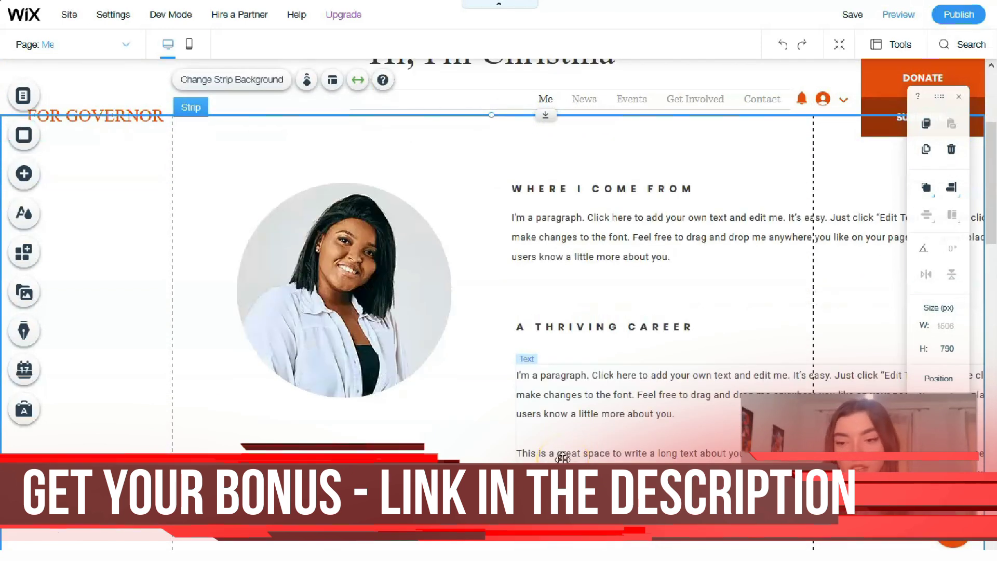